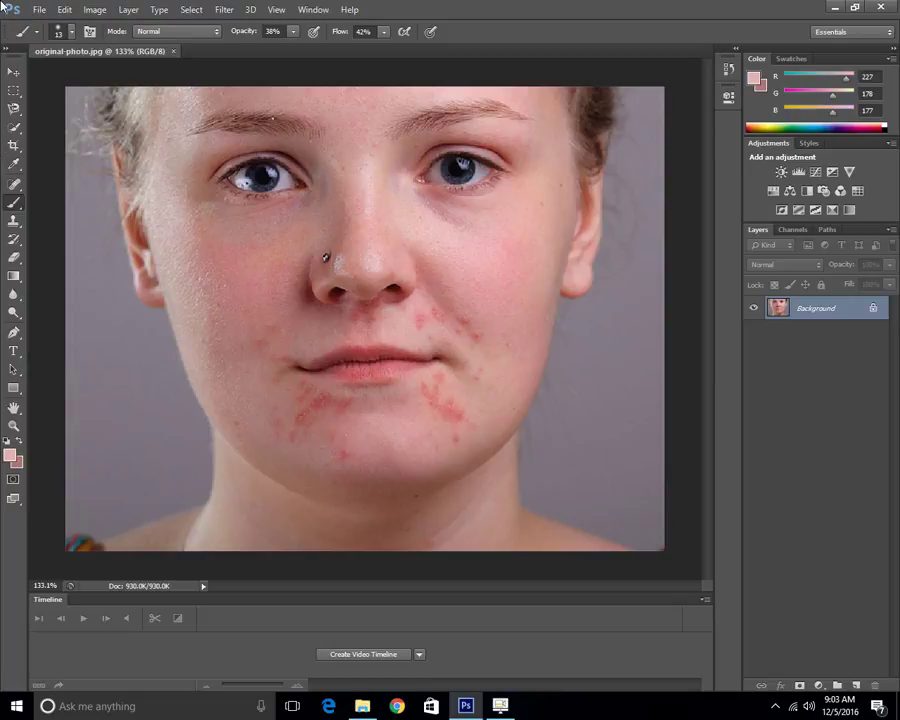
Examine the skin blemishes around the mouth, chin, nose and cheeks in the portrait.
scroll(430, 186, "up", 3)
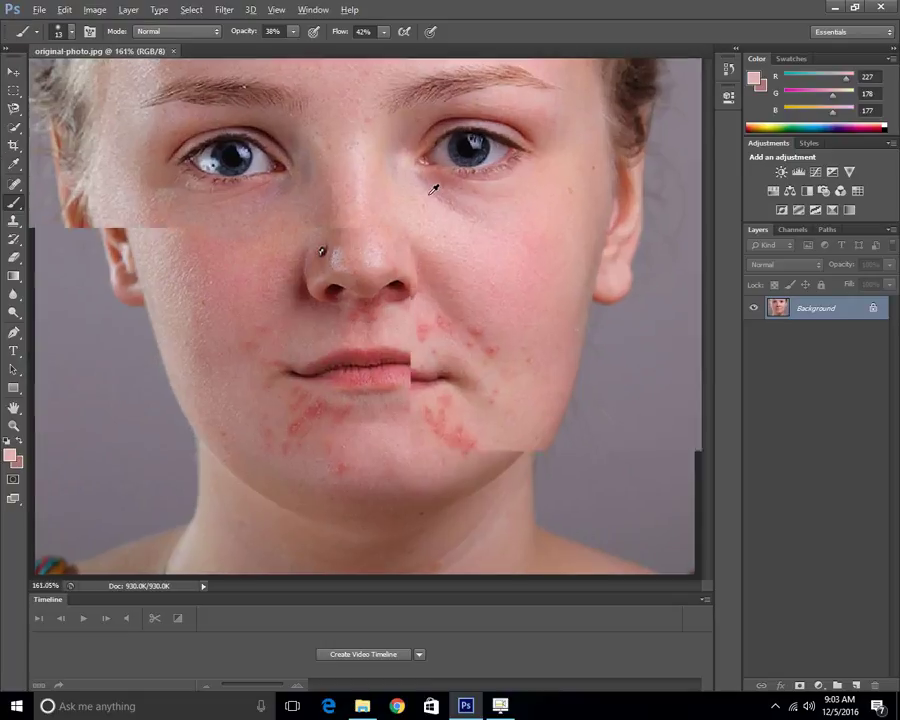
scroll(410, 152, "down", 4)
scroll(384, 212, "up", 1)
scroll(384, 212, "up", 3)
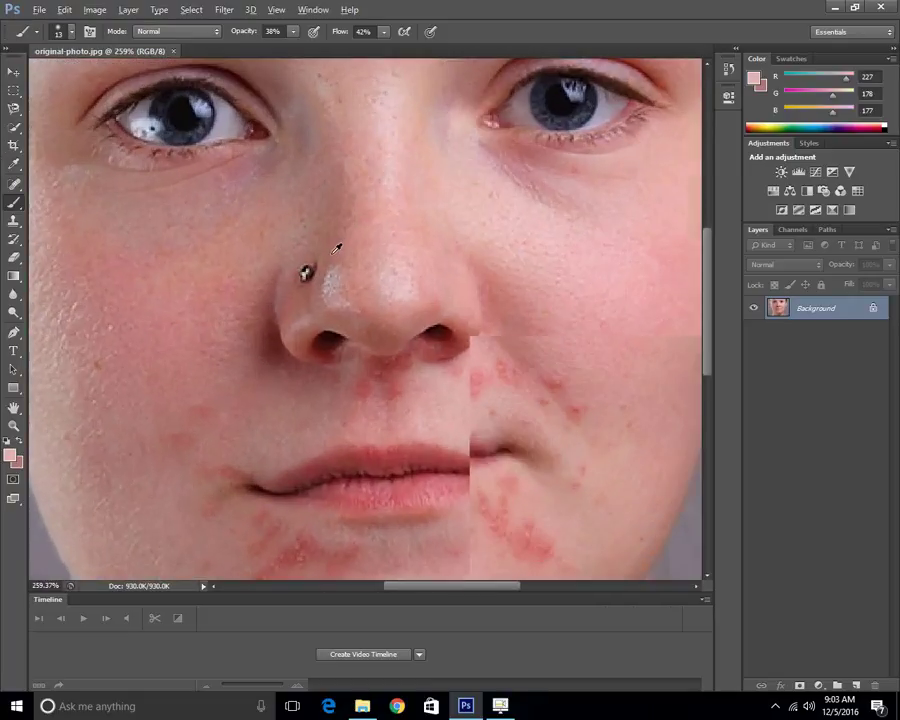
scroll(580, 390, "down", 3)
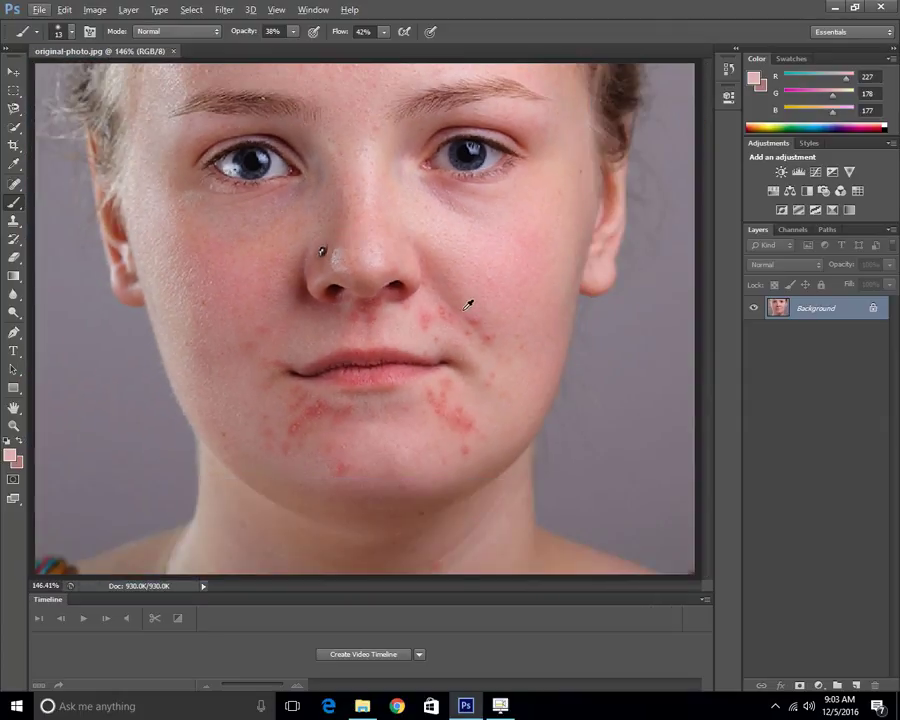
scroll(476, 314, "up", 3)
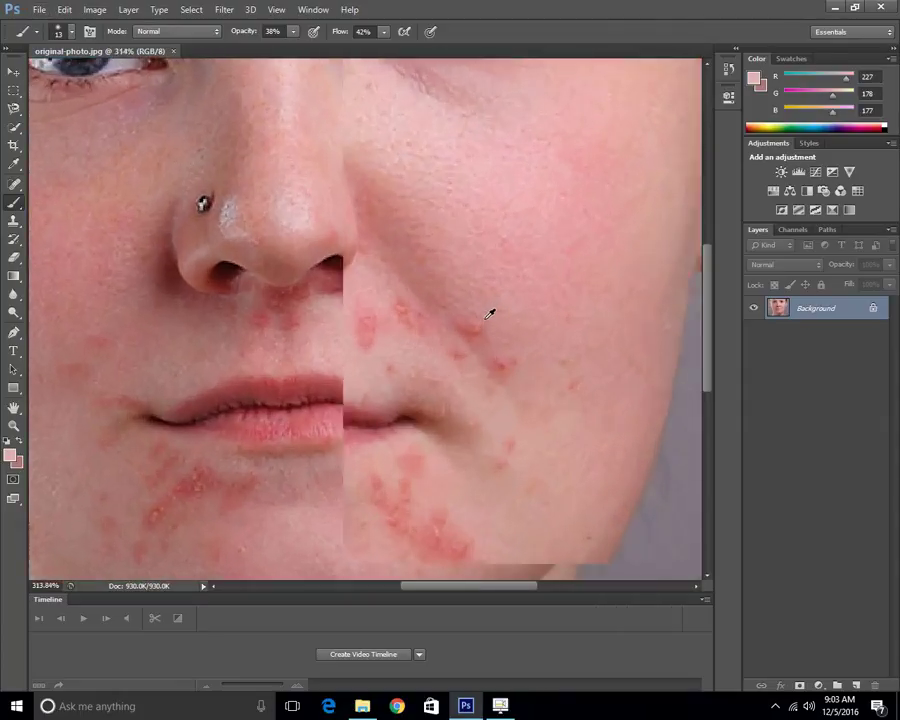
scroll(478, 313, "down", 3)
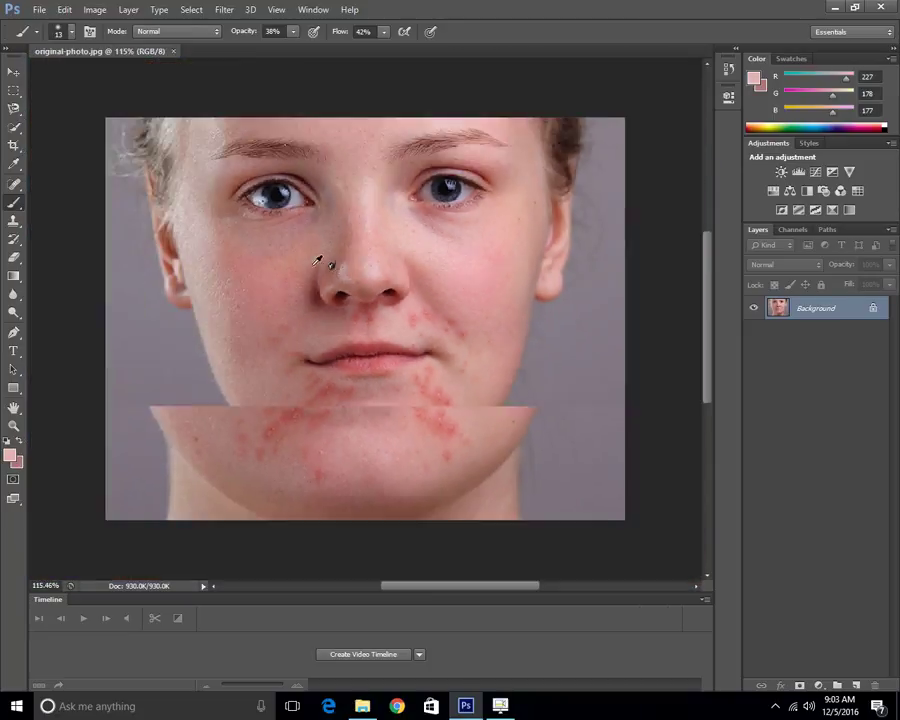
scroll(380, 260, "up", 2)
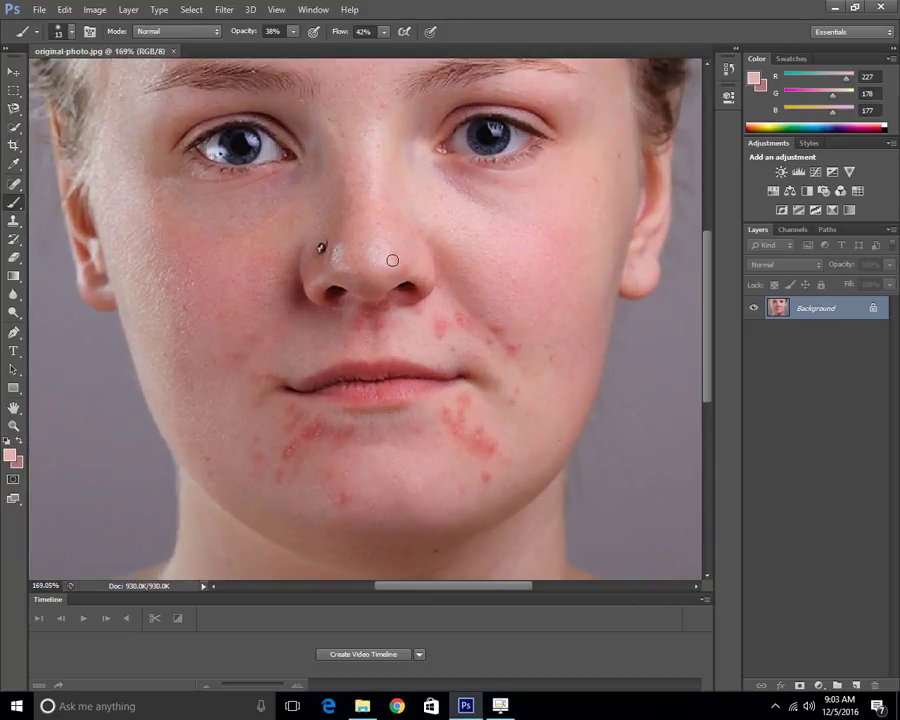
scroll(512, 410, "up", 2)
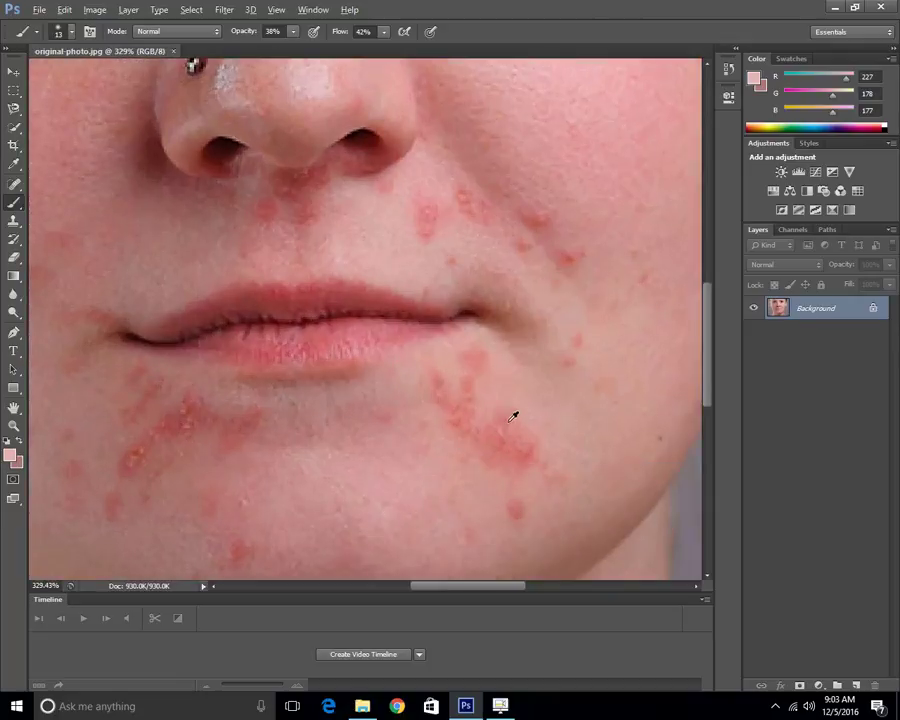
scroll(456, 300, "down", 2)
scroll(431, 256, "down", 1)
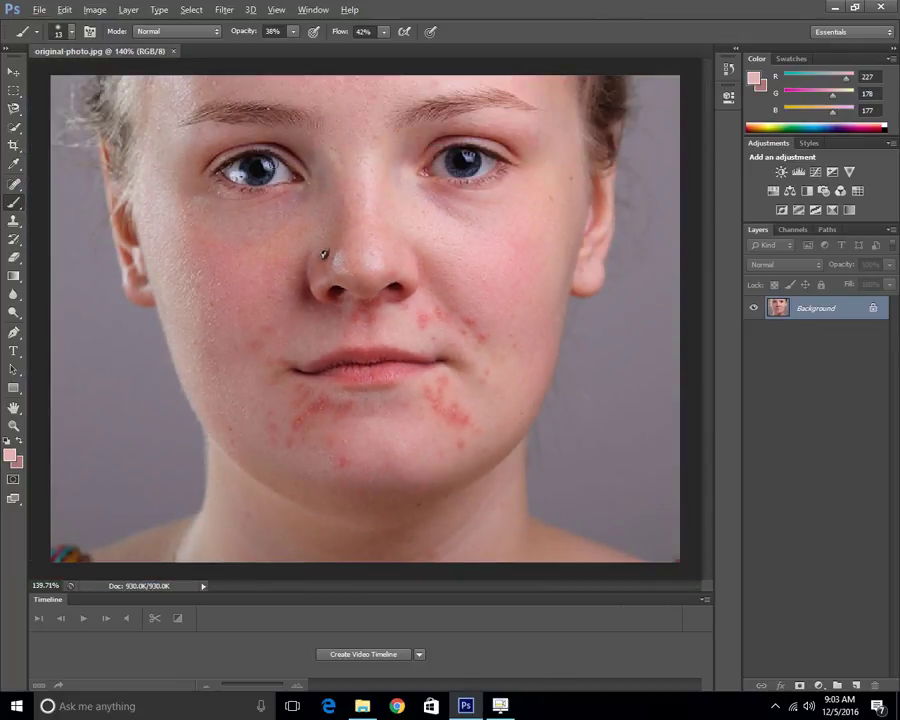
scroll(235, 271, "up", 2)
scroll(187, 249, "down", 3)
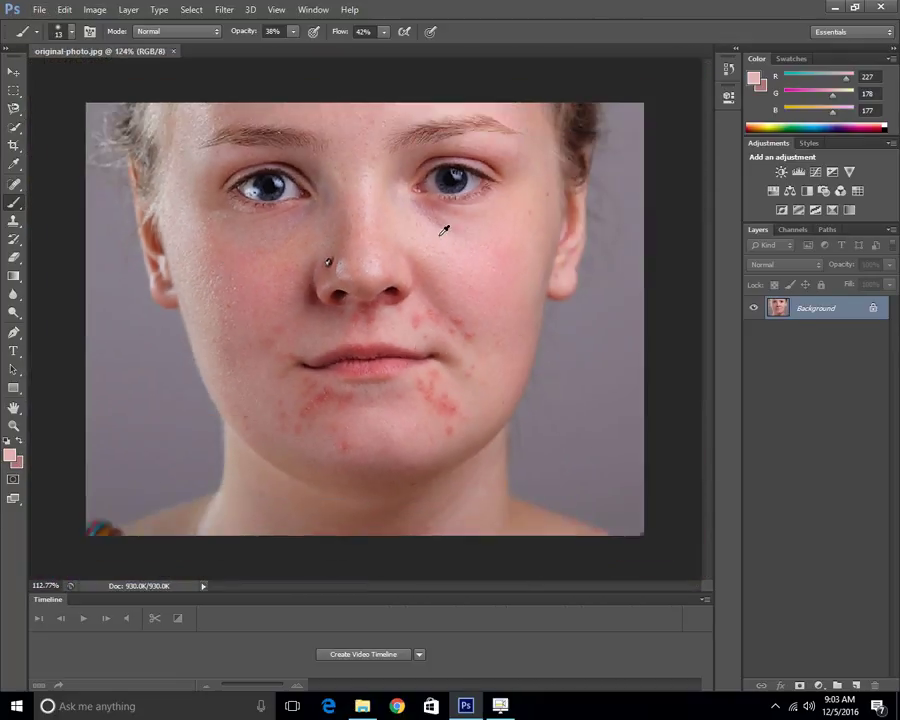
scroll(493, 246, "up", 1)
Select the face with the Quick Selection Tool, using an enlarged brush over the cheeks, nose and mouth.
left_click(46, 8)
left_click(410, 66)
left_click(14, 127)
right_click(14, 127)
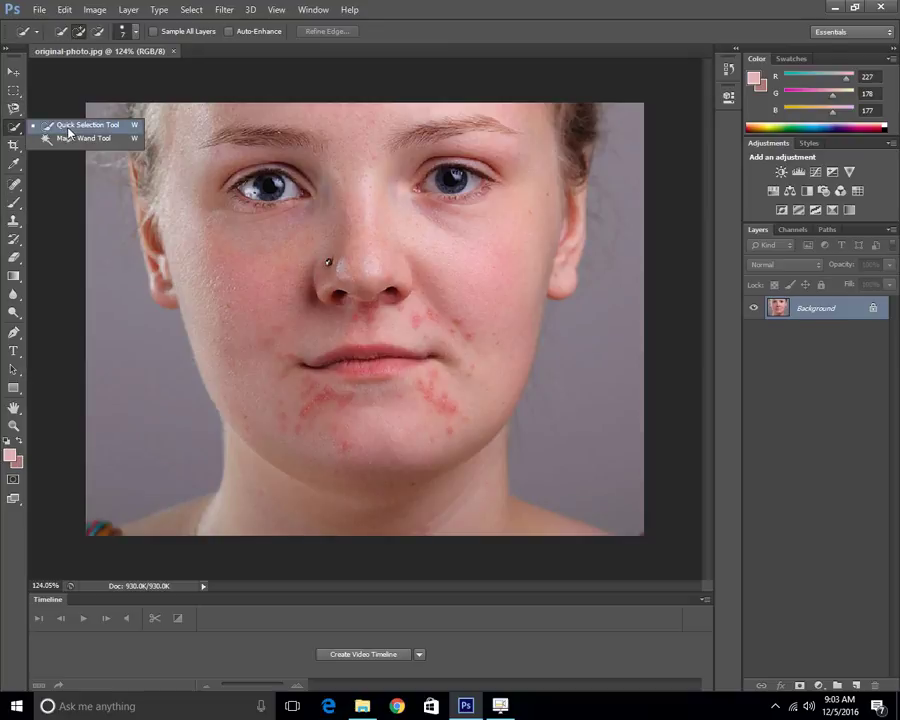
left_click(80, 127)
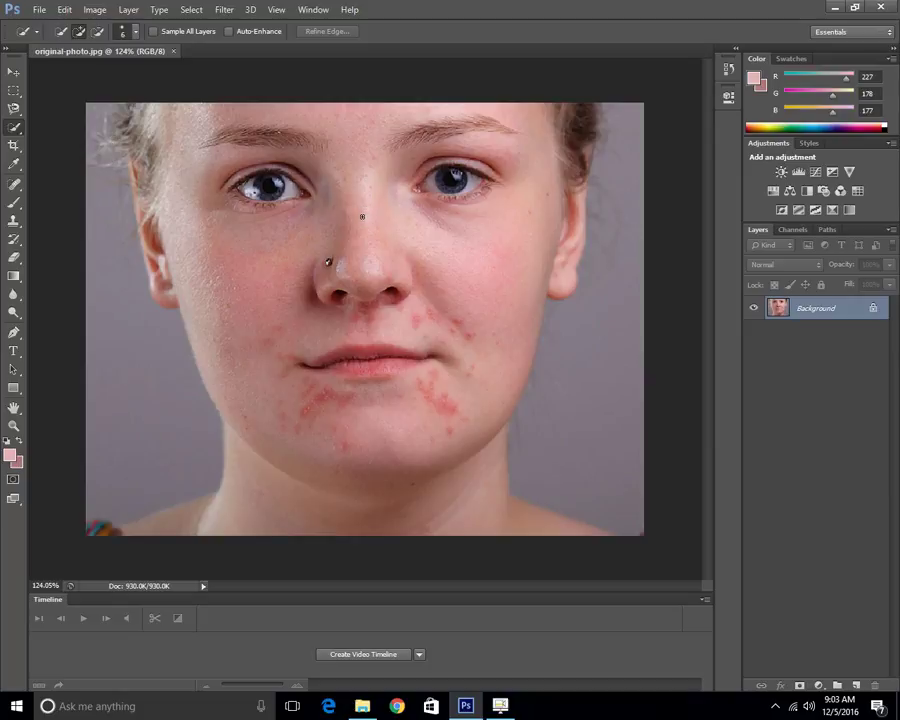
key("bracketright")
key("bracketright")
key("bracketright")
key("bracketleft")
mouse_move(299, 203)
left_mouse_down()
mouse_move(361, 268)
mouse_move(400, 263)
mouse_move(449, 149)
mouse_move(491, 142)
mouse_move(511, 160)
mouse_move(520, 190)
mouse_move(496, 283)
mouse_move(433, 354)
left_mouse_up()
Subtract the grey background, shoulders, hair and ears from the selection with a 30 px Quick Selection brush.
key("bracketright")
left_click(97, 31)
mouse_move(105, 160)
left_mouse_down()
mouse_move(96, 246)
mouse_move(104, 302)
mouse_move(134, 352)
mouse_move(155, 358)
mouse_move(197, 484)
left_mouse_up()
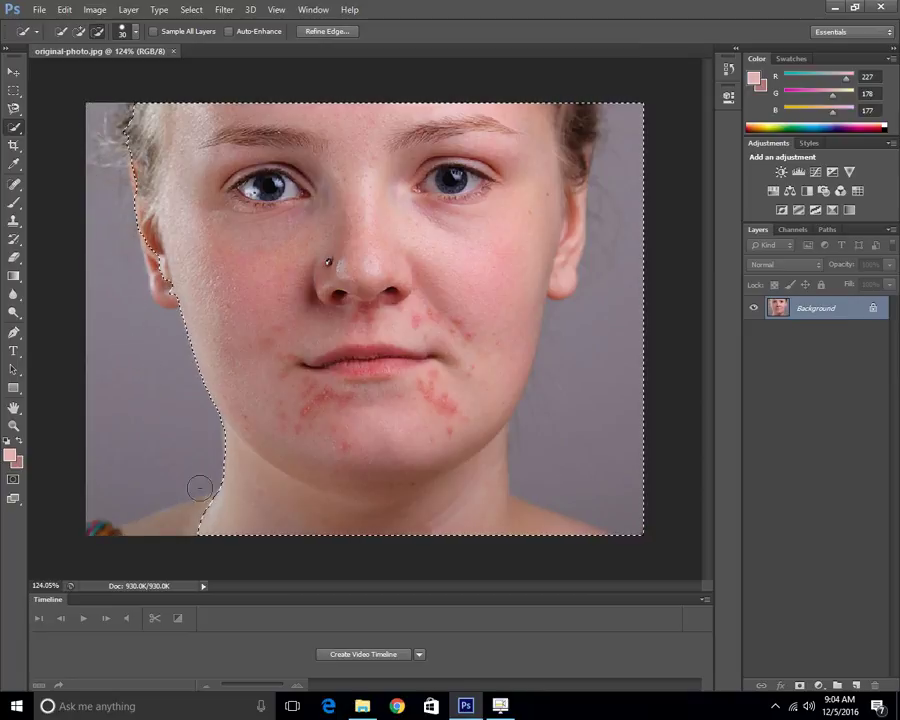
left_click(601, 374)
mouse_move(612, 415)
left_mouse_down()
mouse_move(606, 459)
mouse_move(571, 502)
left_mouse_up()
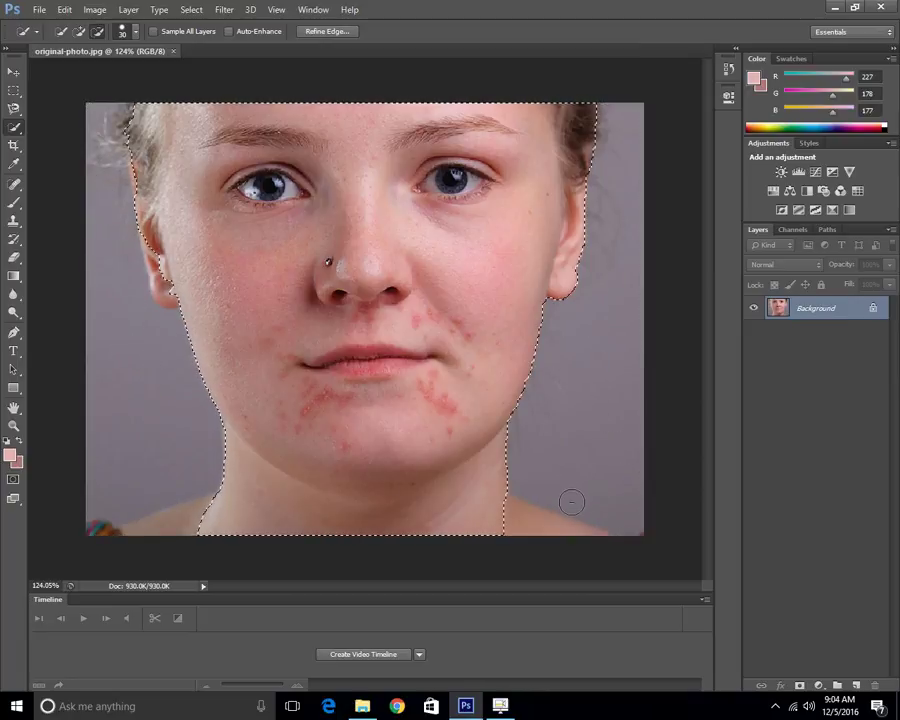
left_click_drag(625, 88, 559, 120)
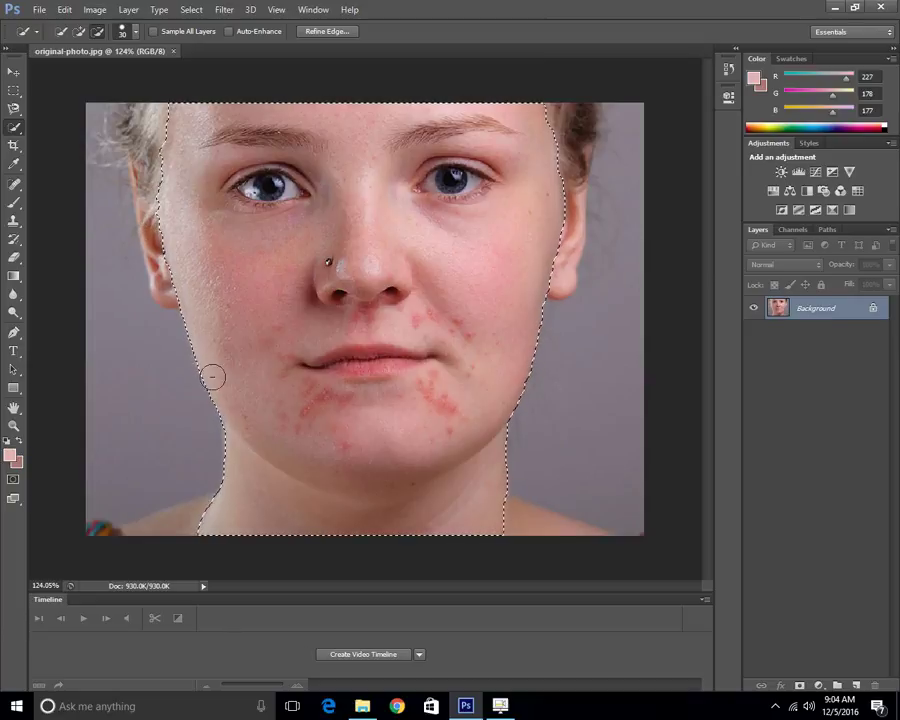
Subtract the neck from the selection and add the chin and lower face back down to the jawline.
mouse_move(241, 521)
left_mouse_down()
mouse_move(212, 508)
mouse_move(228, 485)
mouse_move(252, 492)
mouse_move(242, 478)
mouse_move(251, 478)
mouse_move(240, 478)
mouse_move(258, 518)
mouse_move(389, 531)
mouse_move(468, 514)
left_mouse_up()
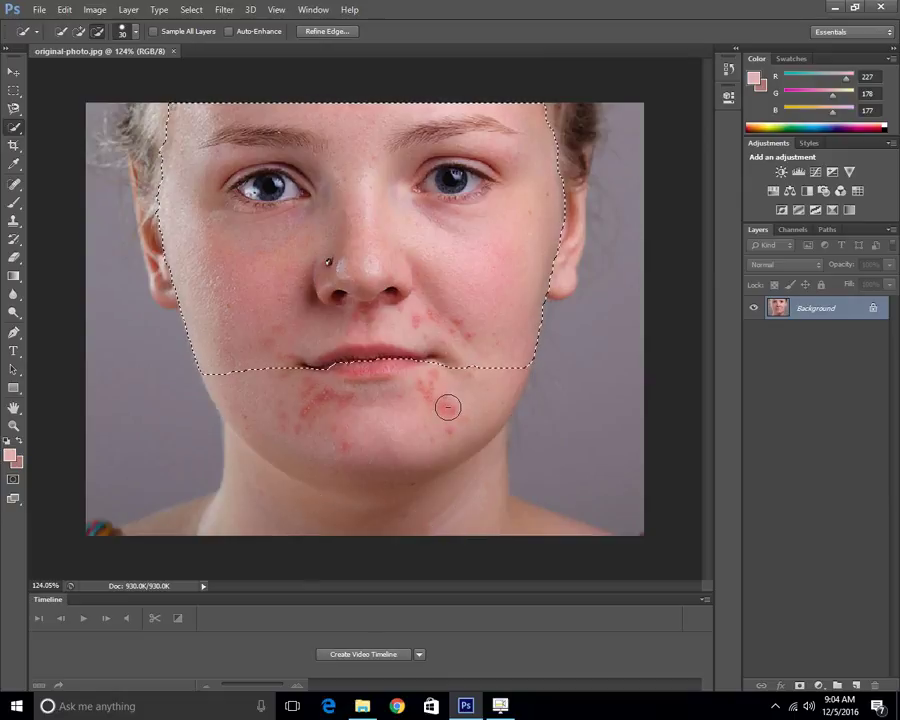
key("ctrl+z")
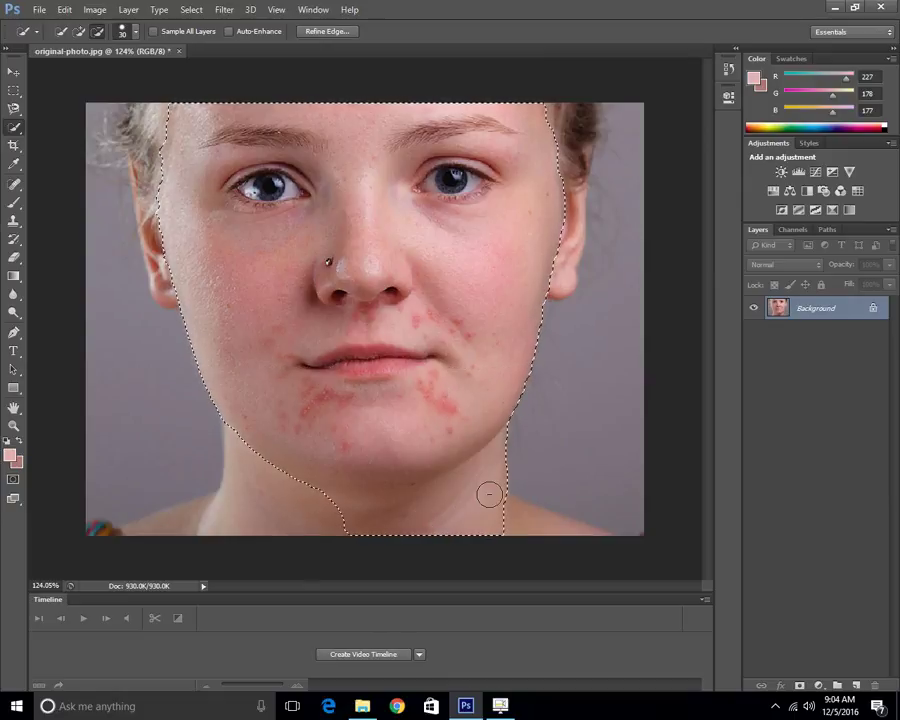
left_click_drag(507, 513, 480, 522)
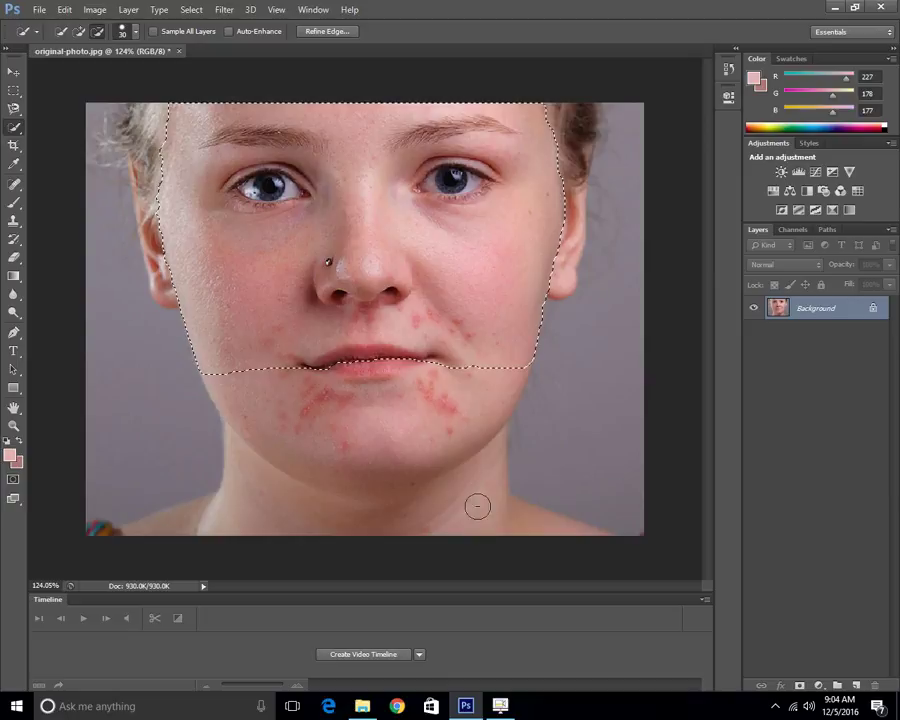
key("ctrl+z")
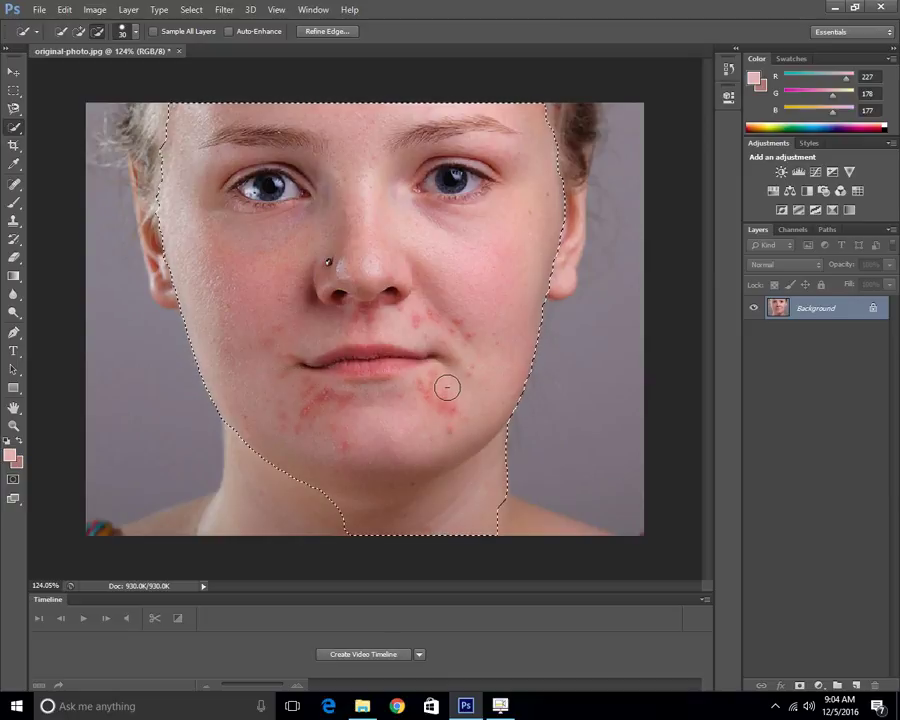
key("ctrl+z")
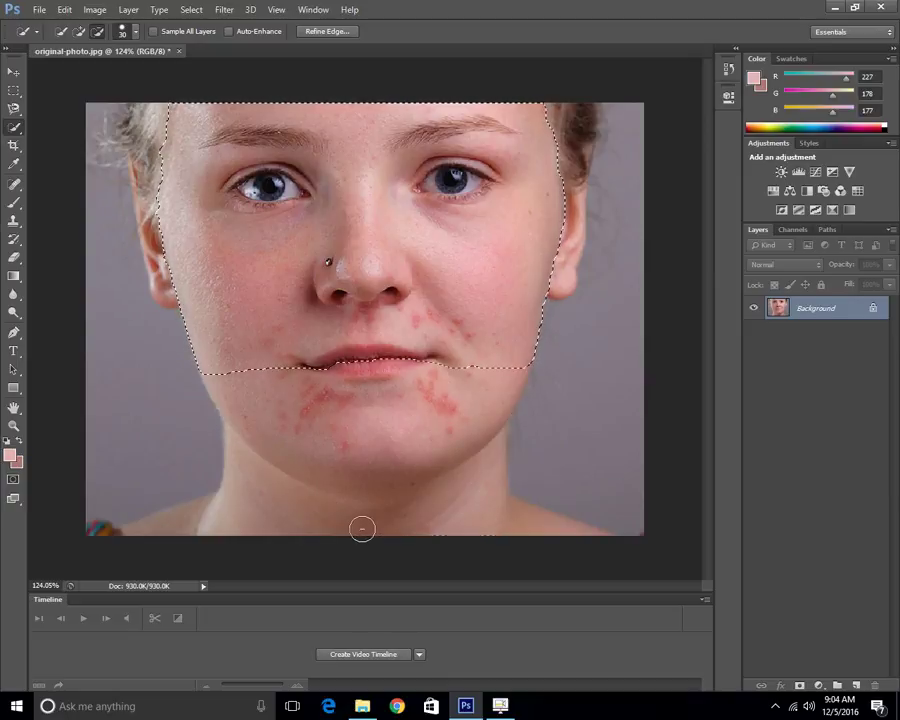
key("ctrl+z")
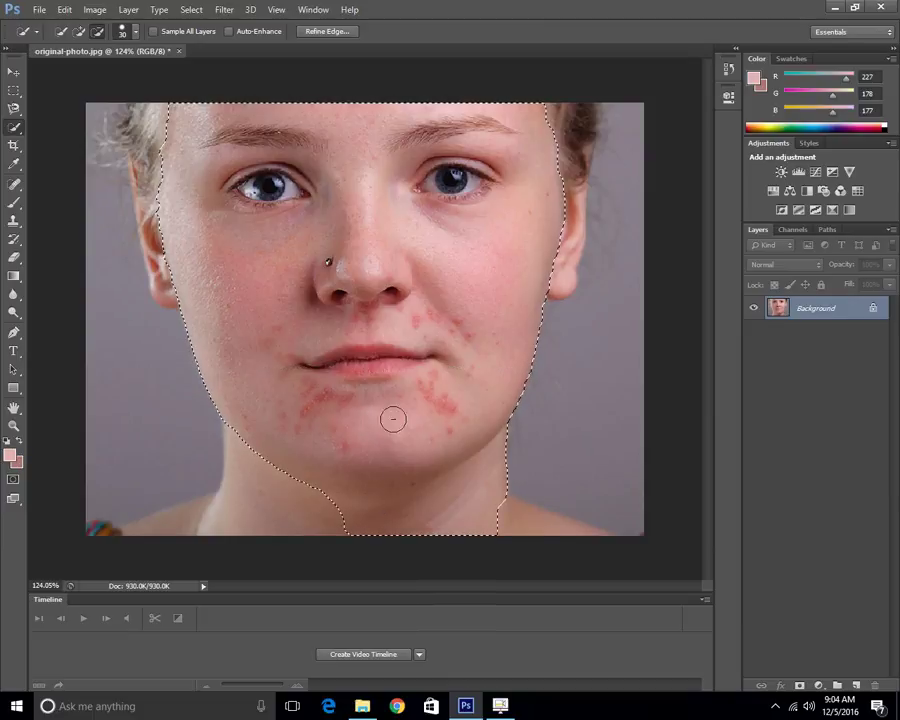
key("ctrl+z")
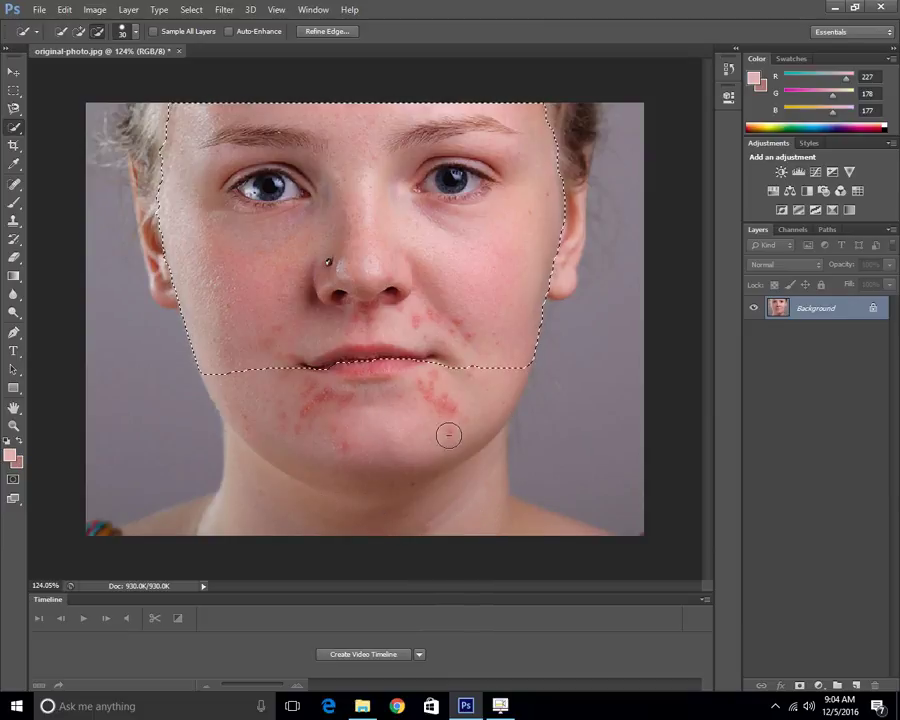
left_click(79, 31)
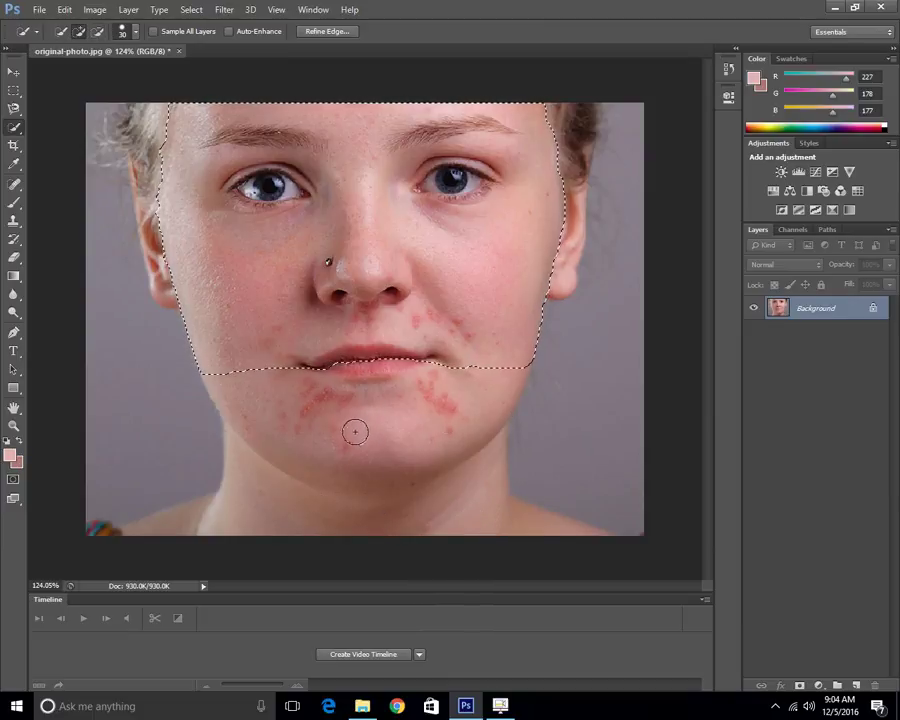
mouse_move(343, 411)
left_mouse_down()
mouse_move(324, 372)
mouse_move(297, 384)
mouse_move(263, 378)
mouse_move(298, 443)
mouse_move(337, 470)
mouse_move(394, 476)
left_mouse_up()
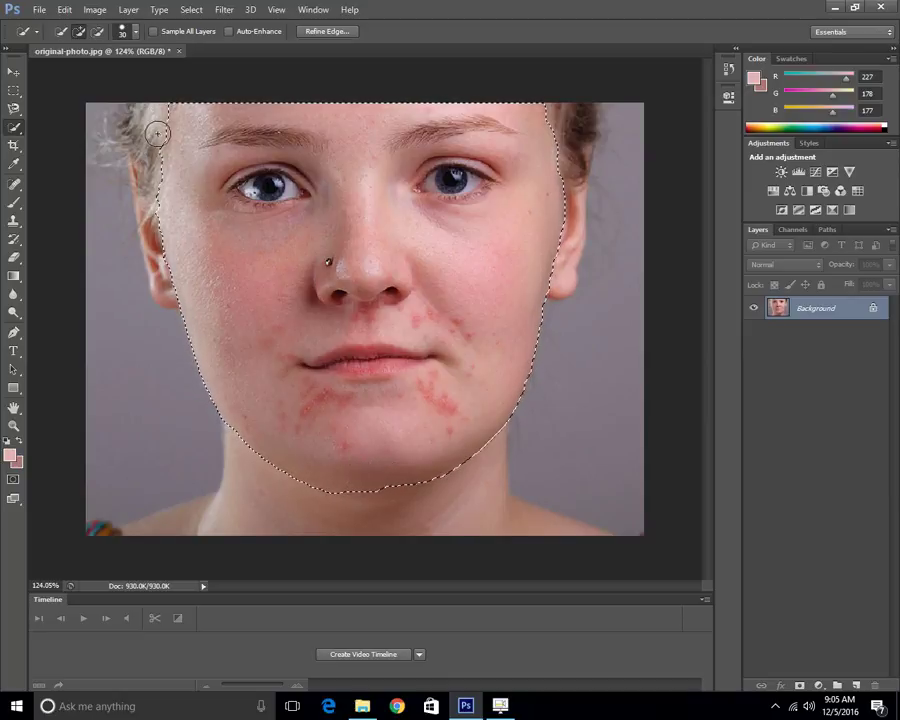
Refine the selection edge along the hairline, both sides of the face, the jaw and the earlobe with a size 35 brush.
left_click(329, 31)
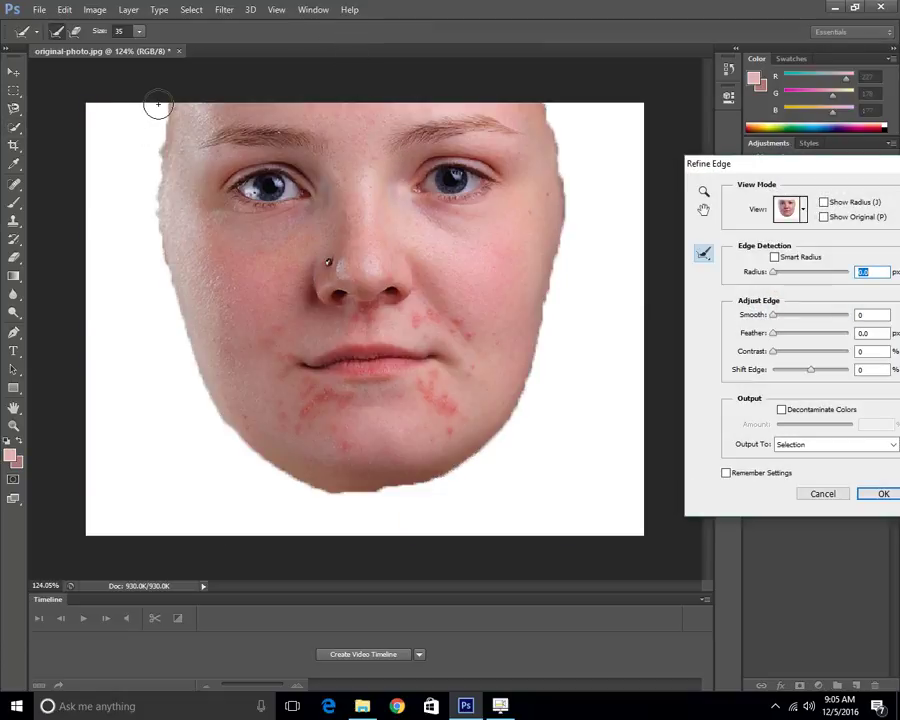
left_click_drag(162, 117, 151, 177)
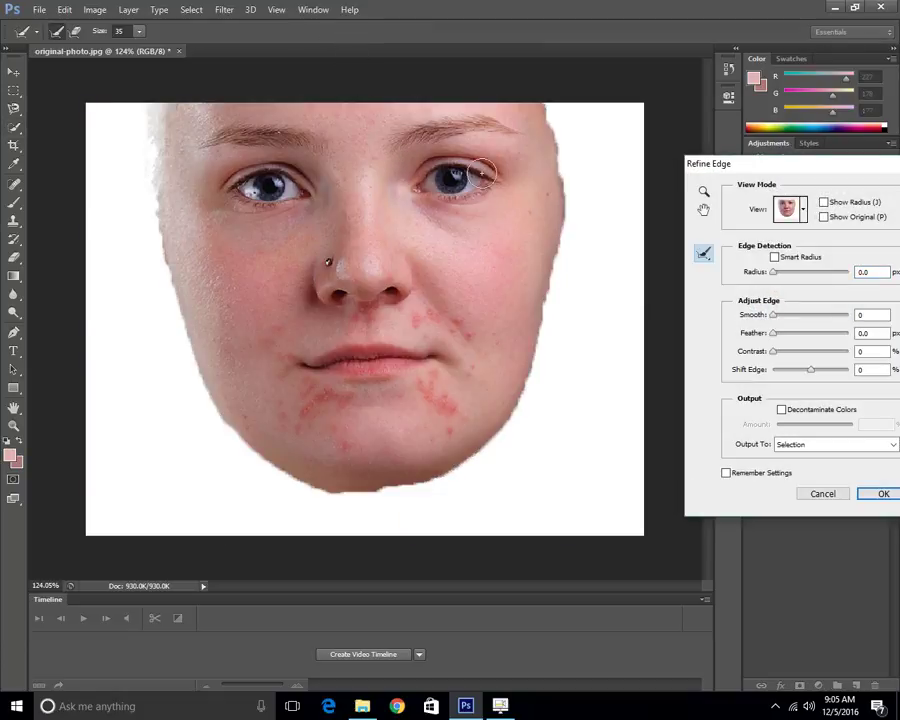
mouse_move(556, 102)
left_mouse_down()
mouse_move(576, 132)
mouse_move(574, 124)
mouse_move(560, 151)
mouse_move(544, 374)
mouse_move(538, 326)
mouse_move(505, 470)
mouse_move(330, 489)
mouse_move(288, 477)
mouse_move(228, 438)
mouse_move(195, 396)
mouse_move(203, 404)
mouse_move(174, 330)
mouse_move(205, 406)
left_mouse_up()
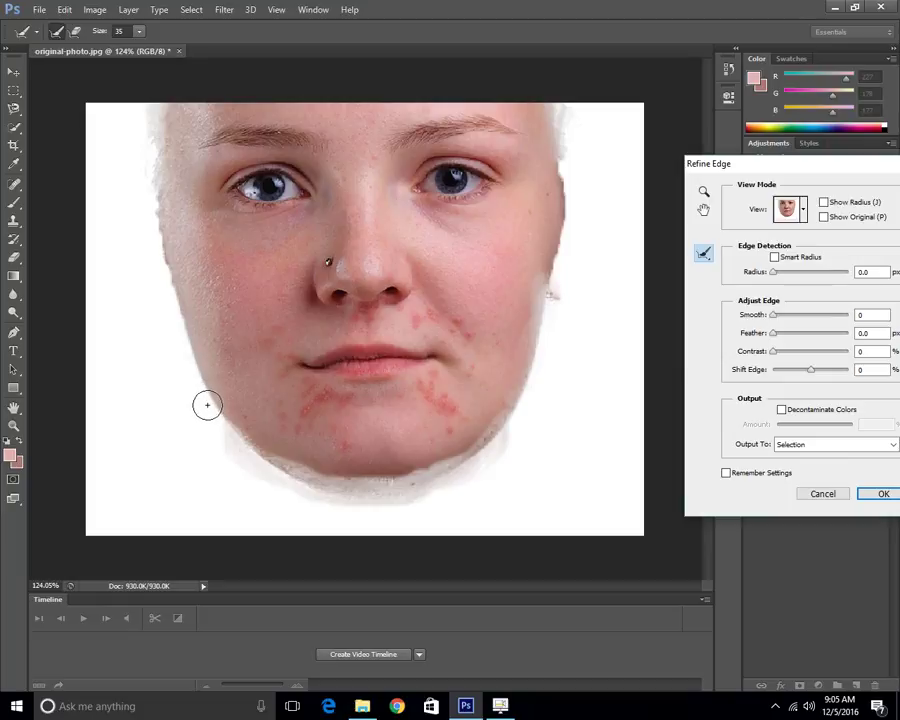
left_click_drag(573, 179, 577, 197)
left_click(565, 201)
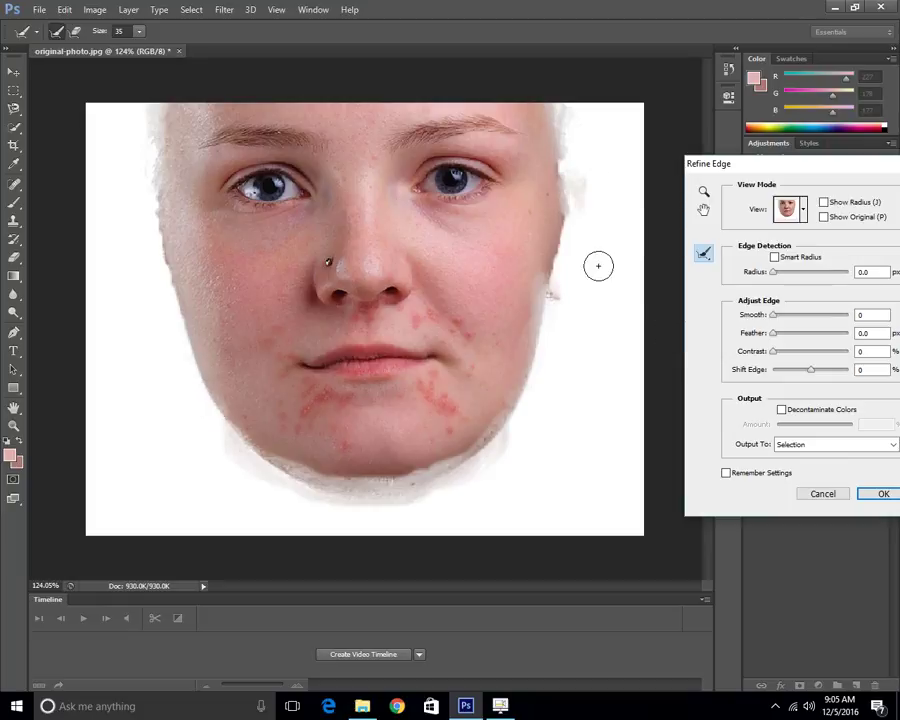
left_click_drag(577, 301, 563, 298)
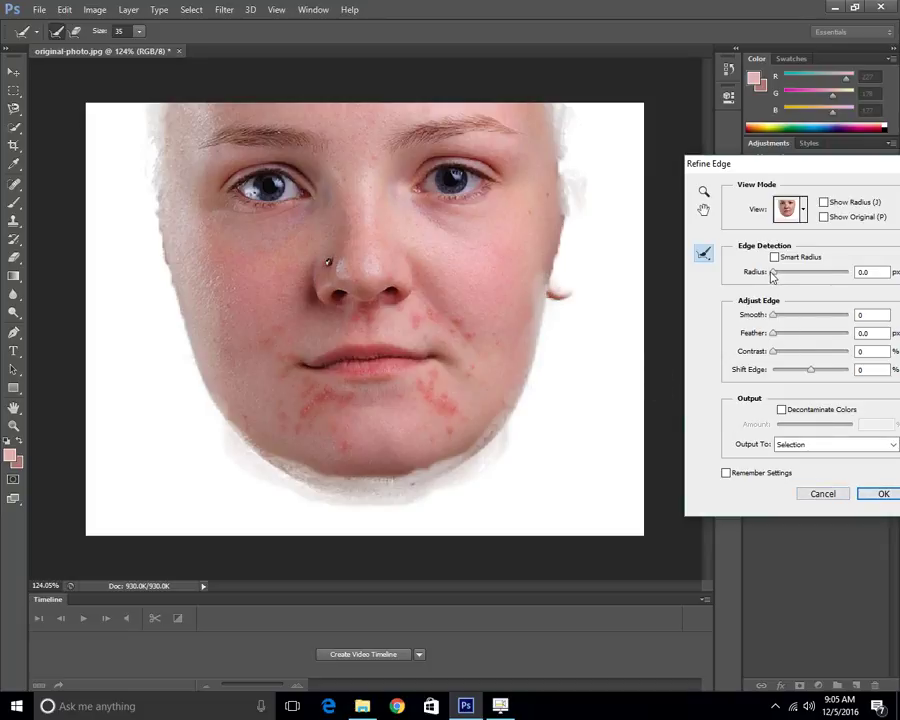
Apply Refine Edge with Smart Radius at 3.0 px, outputting to New Layer with Layer Mask.
left_click_drag(777, 276, 781, 277)
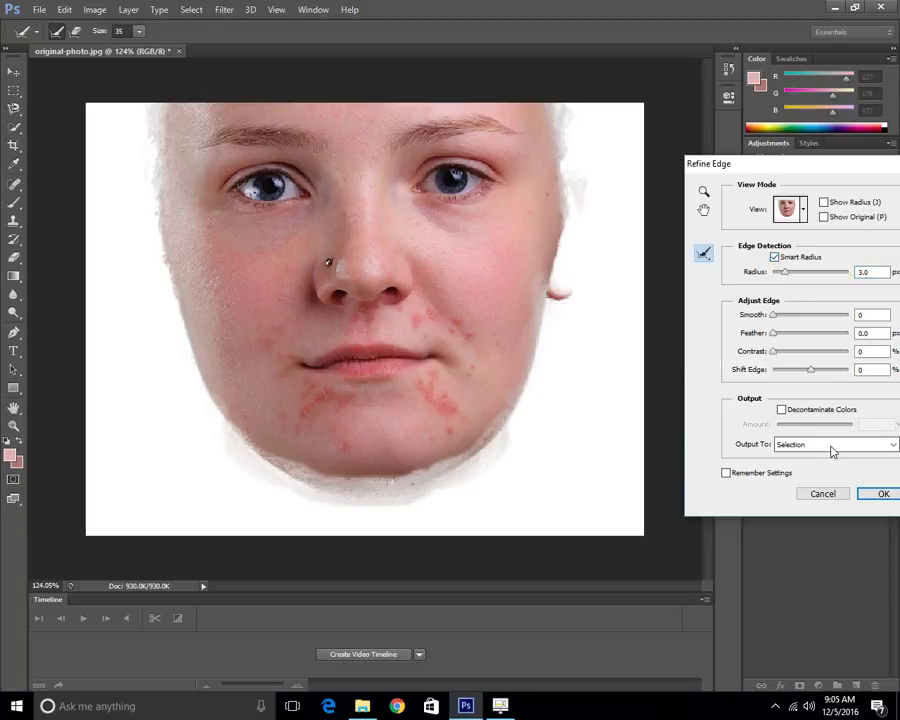
left_click(779, 444)
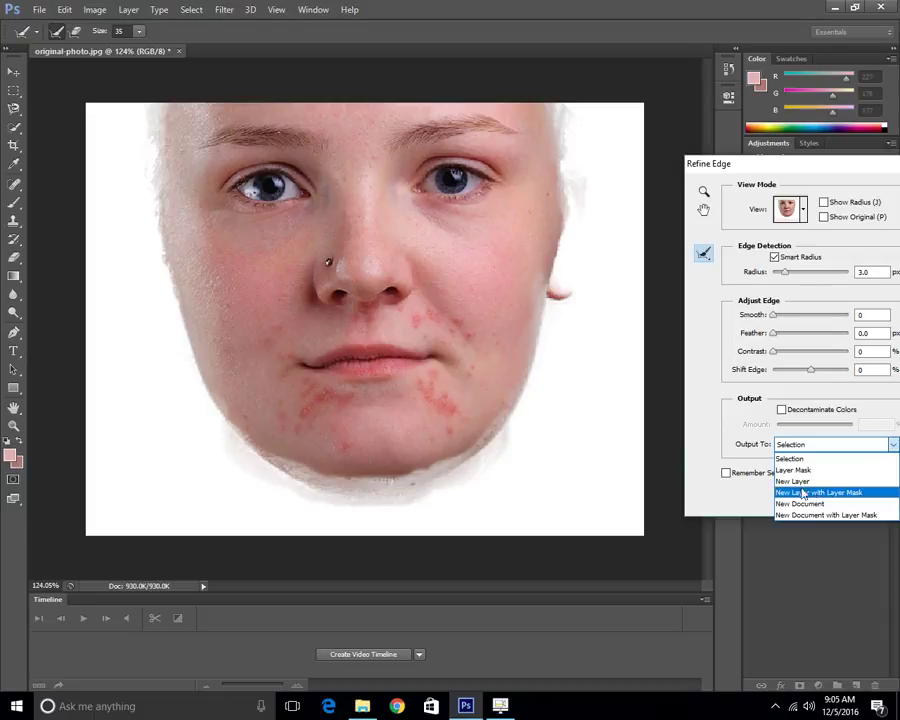
left_click(817, 494)
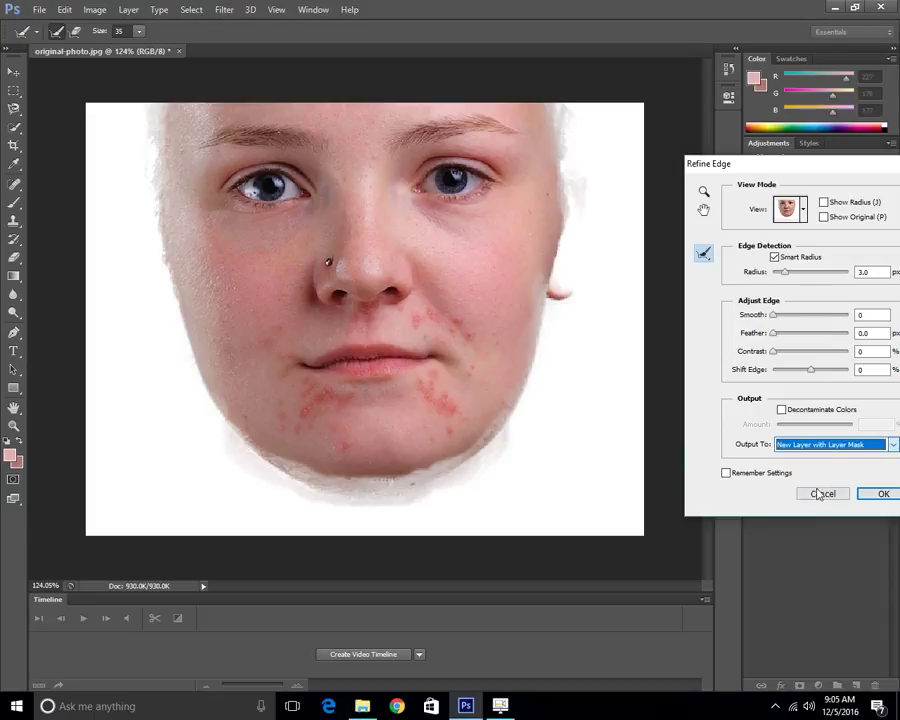
left_click(880, 494)
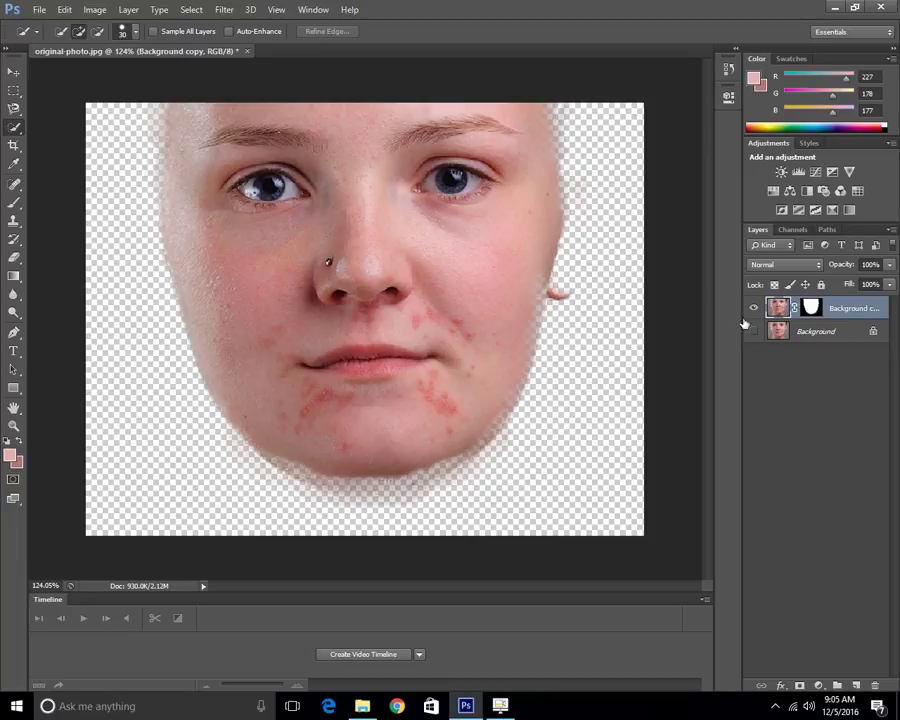
Compare the masked face layer with the Background layer shown and hidden, leaving the face layer active.
left_click(781, 328)
left_click(754, 331)
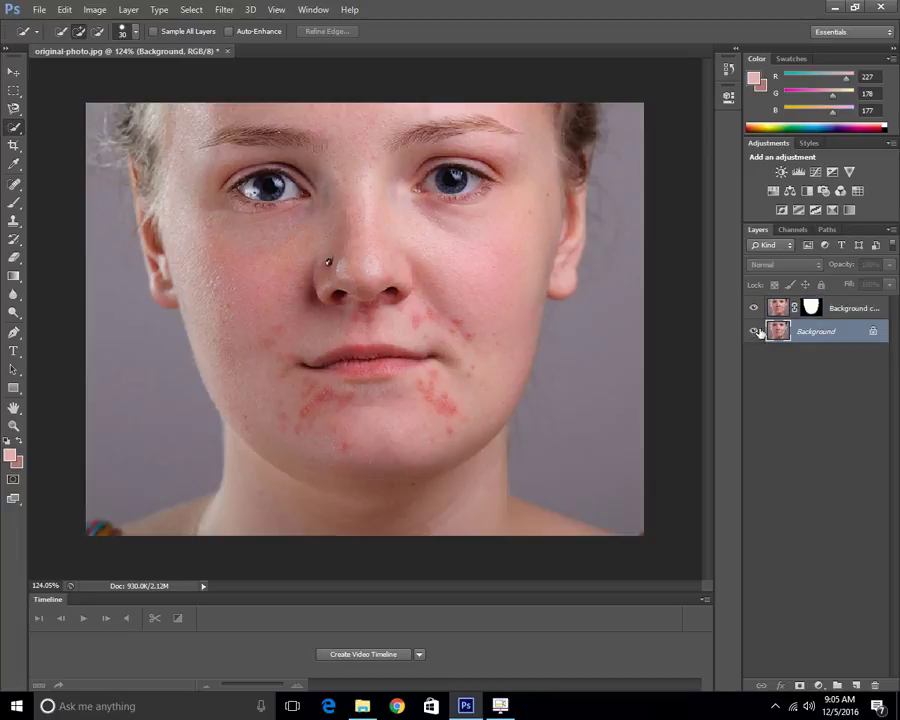
left_click(779, 309)
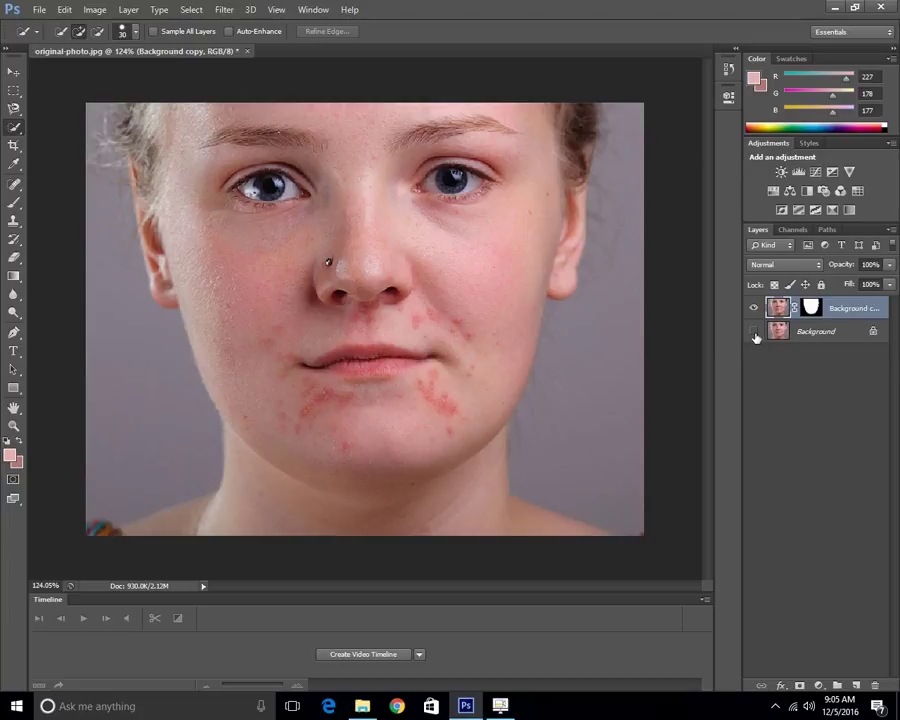
left_click(754, 332)
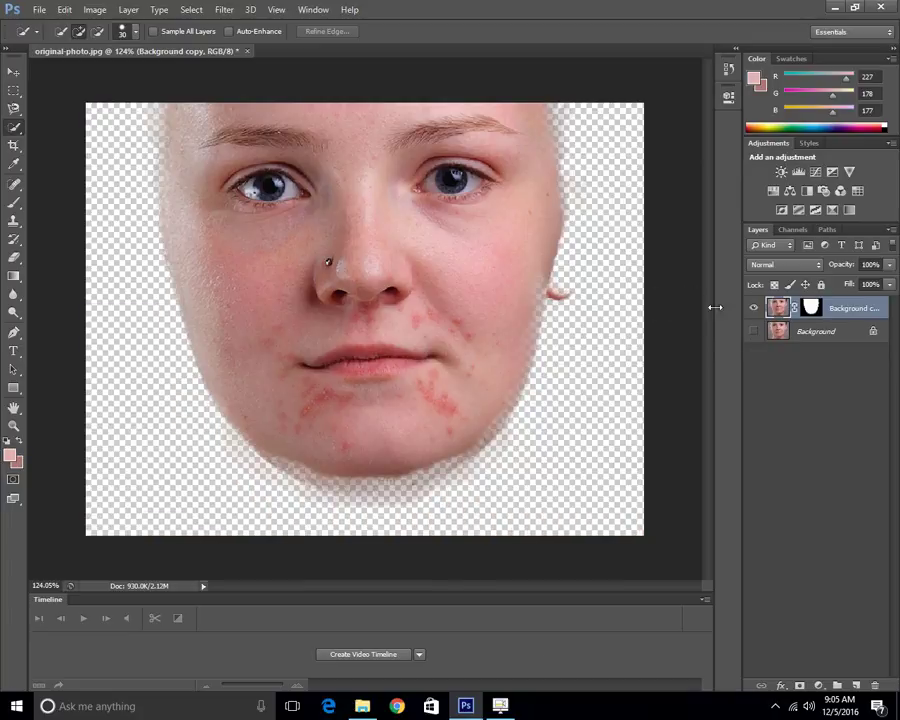
Show the Background layer again and open the Surface Blur filter for the masked face layer.
left_click(754, 332)
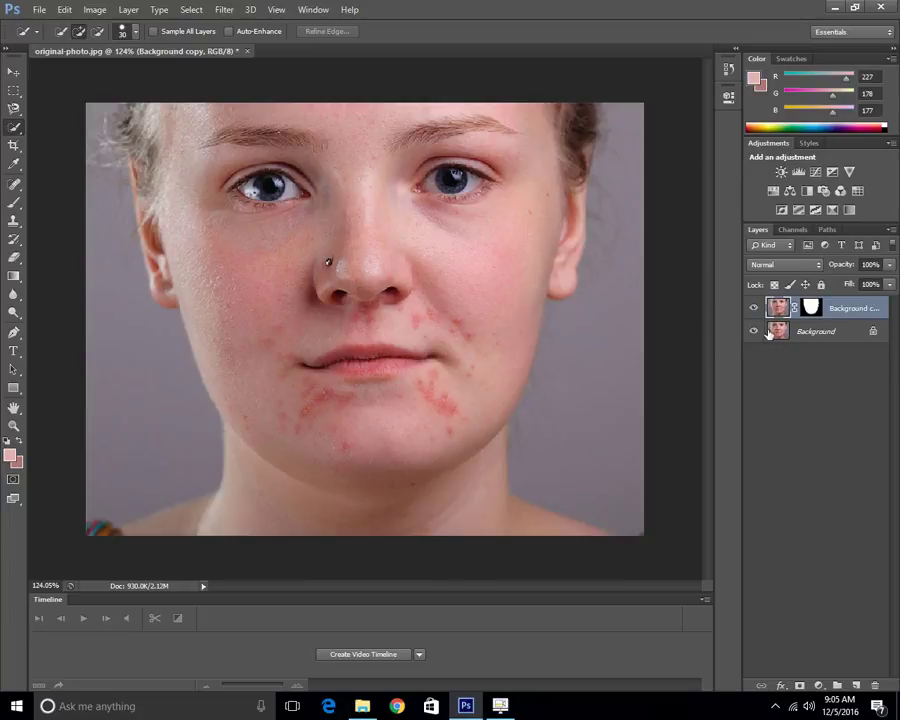
left_click(224, 10)
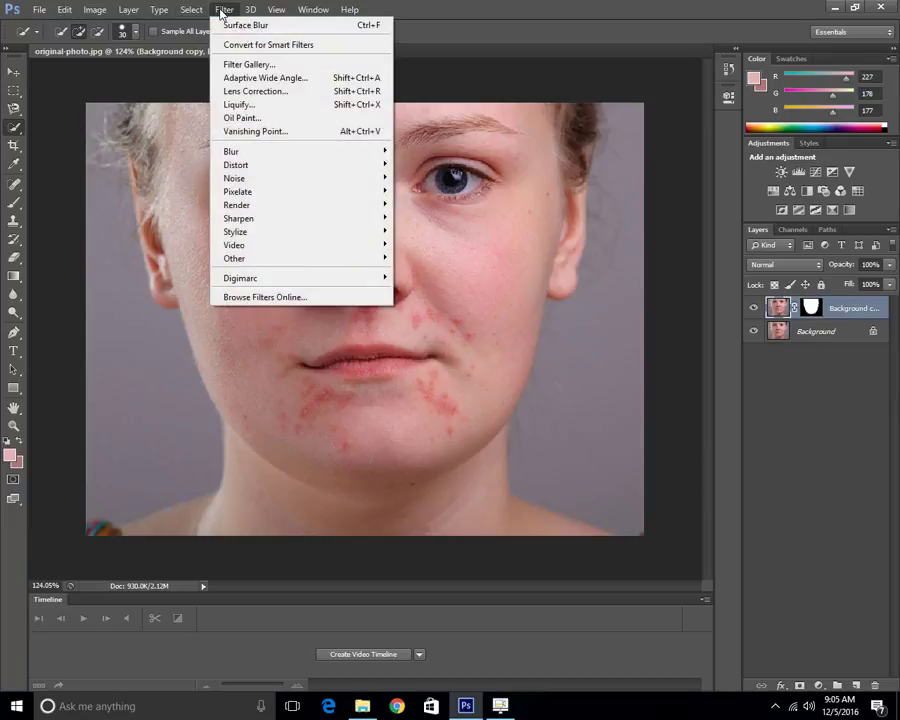
mouse_move(266, 153)
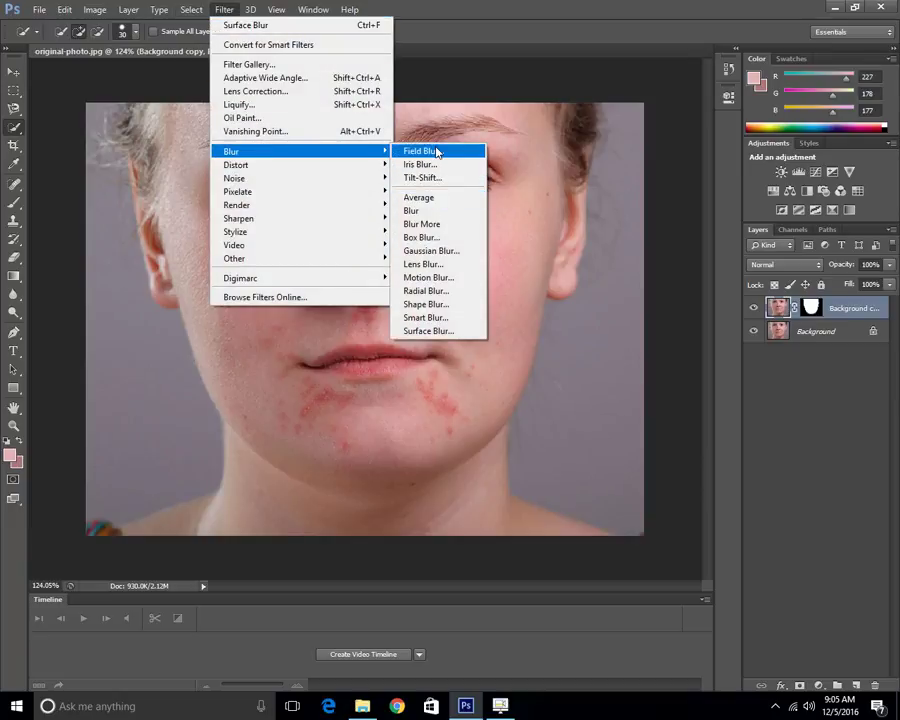
left_click(438, 331)
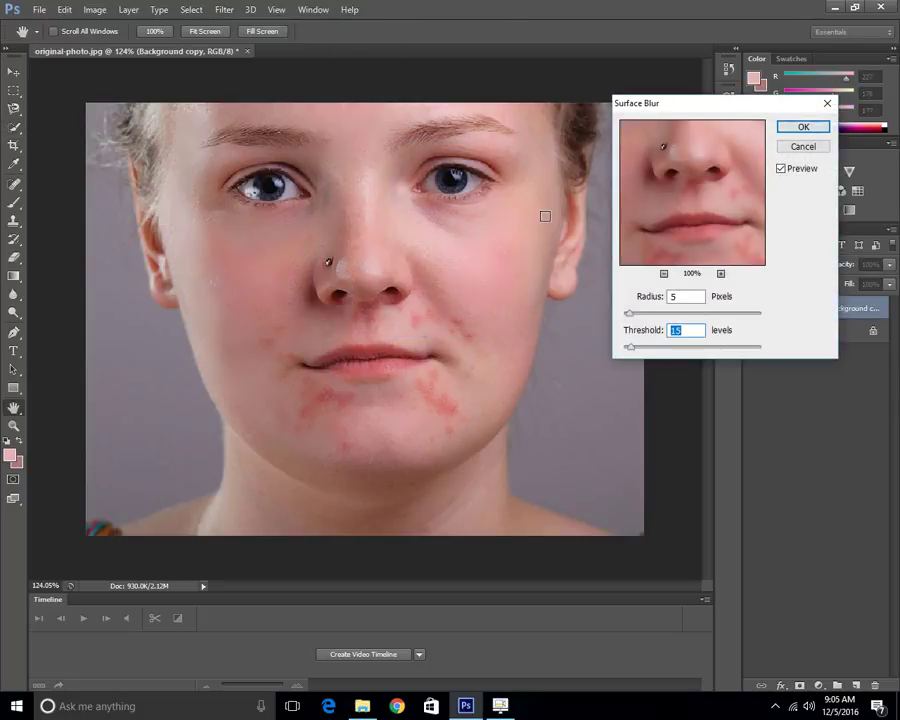
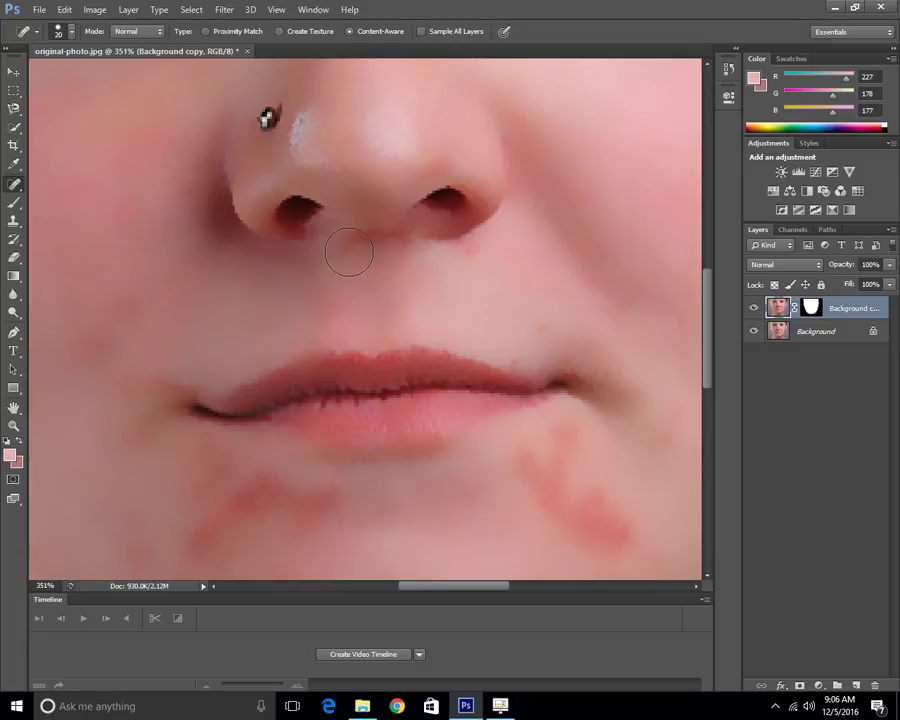
Heal the redness directly under the nose using the content-aware Spot Healing Brush at size 20.
left_click(381, 251)
left_click(402, 253)
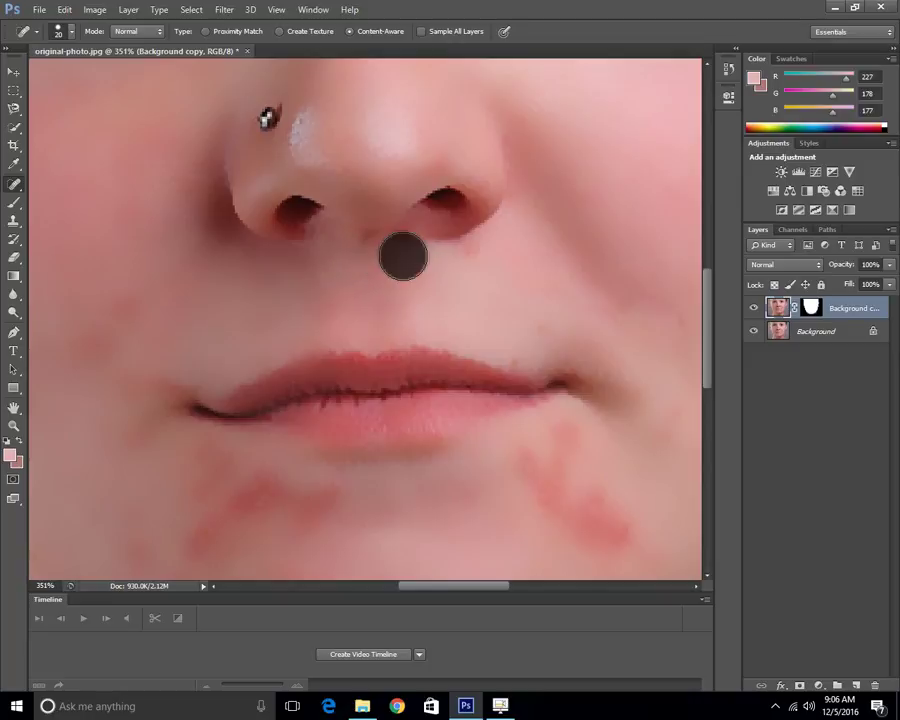
left_click(368, 250)
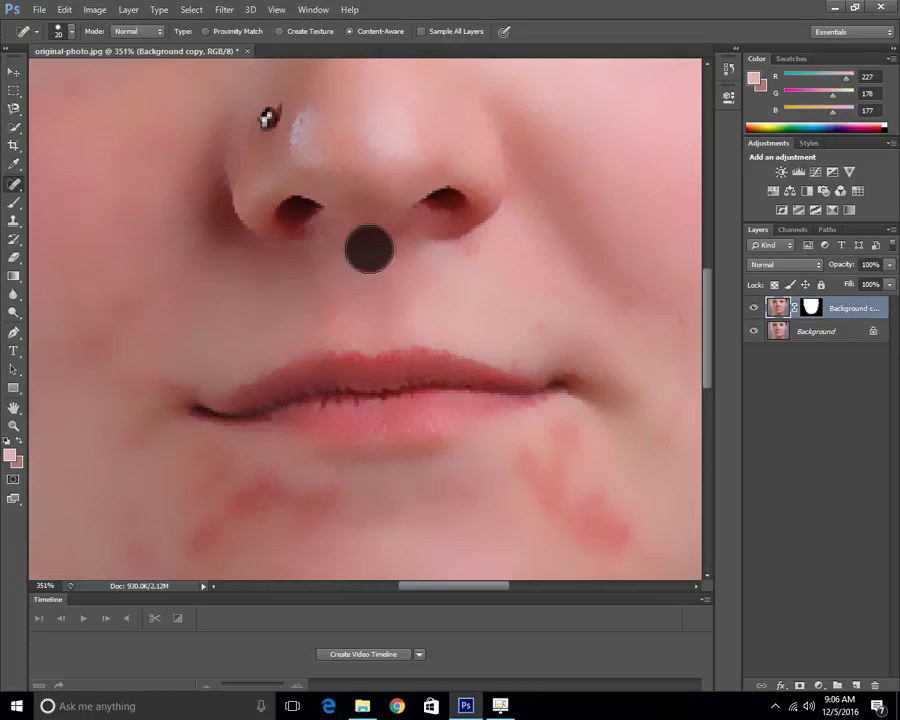
left_click(474, 257)
Heal the red blemishes on the left lower cheek and left side of the chin with the Spot Healing Brush.
mouse_move(372, 312)
left_mouse_down()
mouse_move(506, 265)
mouse_move(482, 141)
left_mouse_up()
left_click(407, 328)
left_click_drag(407, 328, 338, 323)
left_click_drag(296, 357, 294, 402)
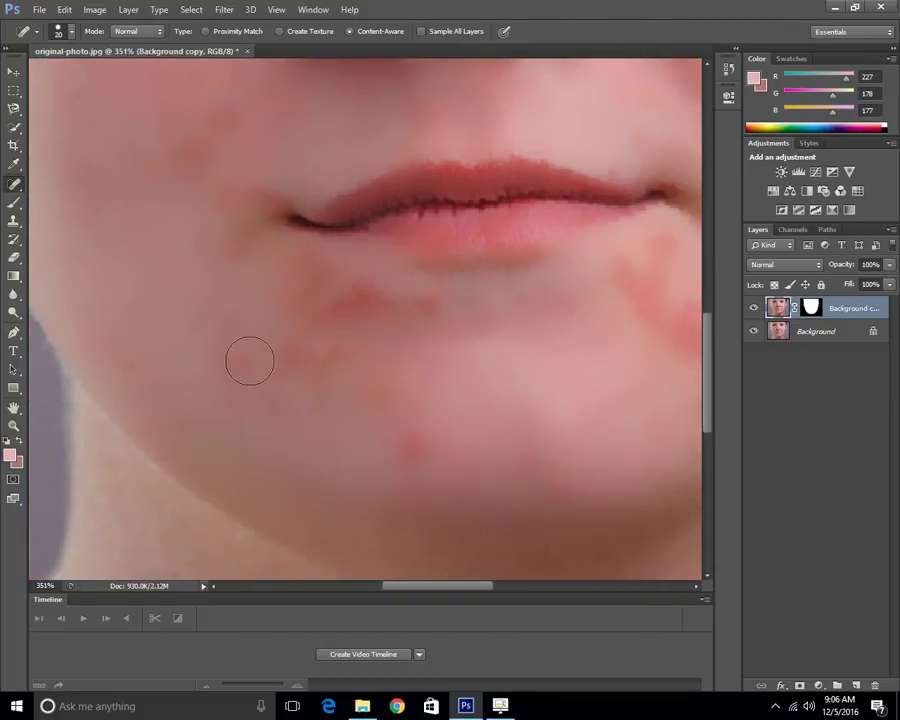
left_click_drag(249, 350, 249, 400)
left_click_drag(301, 271, 331, 325)
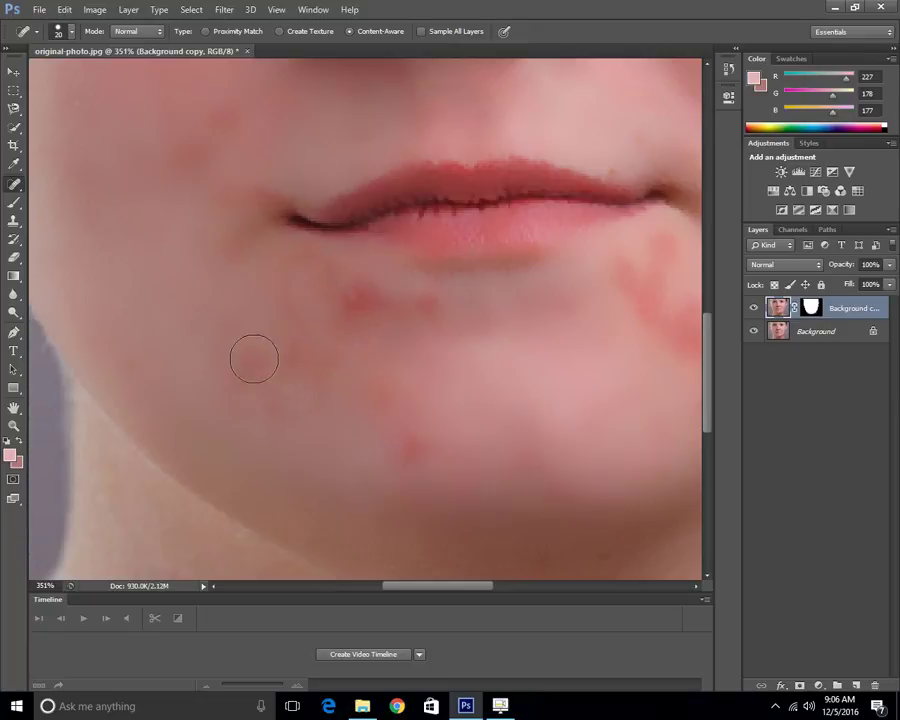
left_click_drag(254, 358, 252, 385)
left_click_drag(235, 338, 275, 415)
left_click_drag(287, 410, 287, 410)
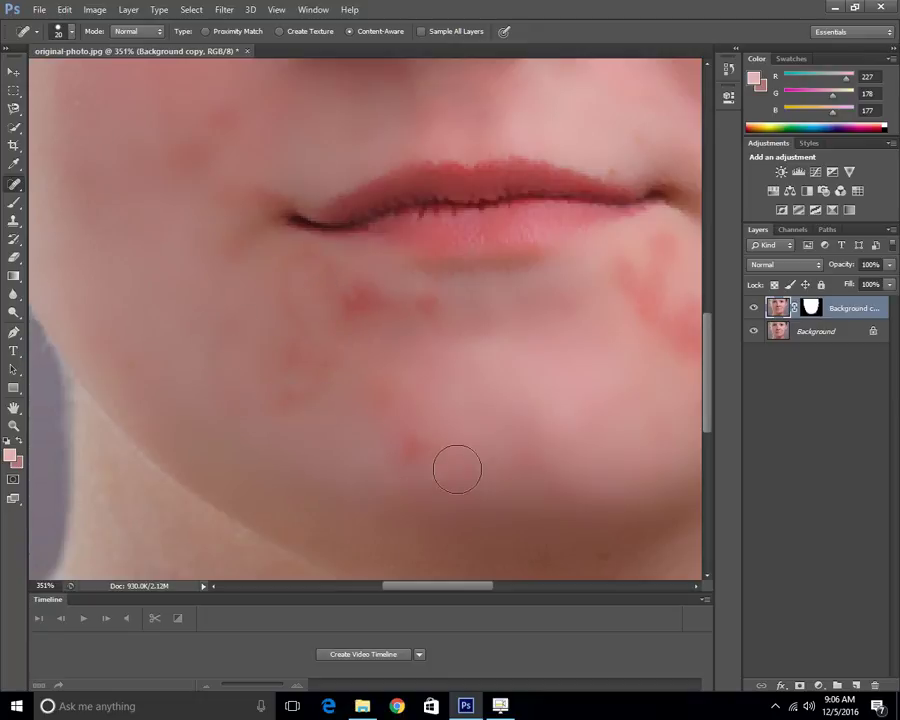
mouse_move(408, 452)
left_mouse_down()
mouse_move(384, 428)
mouse_move(390, 414)
mouse_move(366, 384)
left_mouse_up()
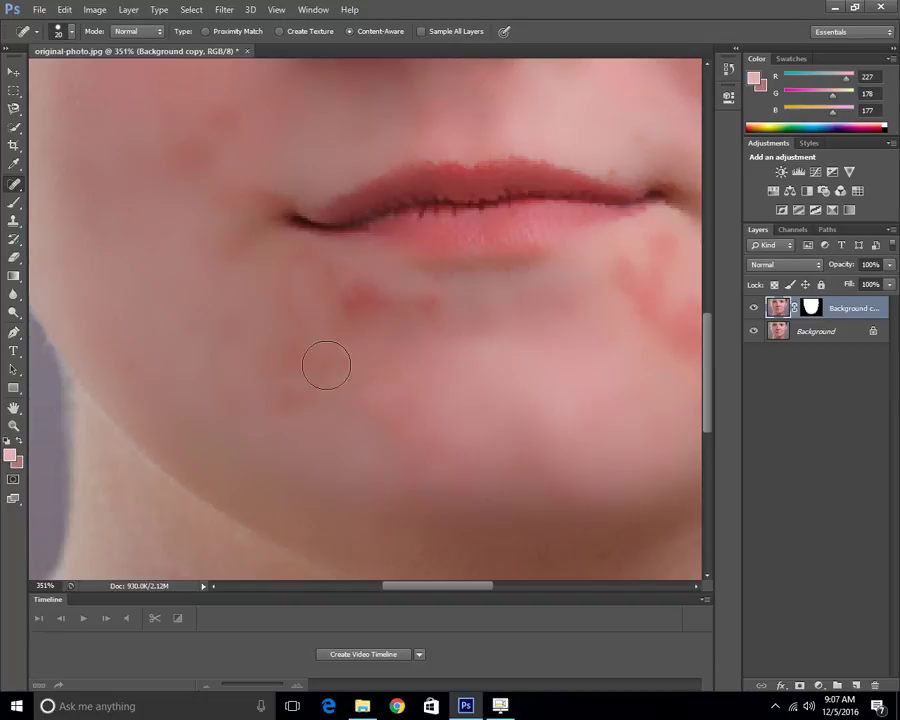
Heal the red patches below the left mouth corner and beneath the left part of the lower lip.
mouse_move(318, 358)
left_mouse_down()
mouse_move(299, 392)
mouse_move(281, 382)
mouse_move(291, 362)
mouse_move(285, 369)
left_mouse_up()
left_click(353, 291)
left_click(384, 305)
left_click_drag(423, 315, 428, 320)
left_click_drag(321, 308, 321, 308)
left_click_drag(332, 360, 332, 360)
mouse_move(283, 295)
left_mouse_down()
mouse_move(347, 303)
mouse_move(321, 378)
left_mouse_up()
left_click_drag(297, 305, 295, 321)
mouse_move(299, 366)
left_mouse_down()
mouse_move(343, 363)
mouse_move(352, 330)
left_mouse_up()
key("ctrl+0")
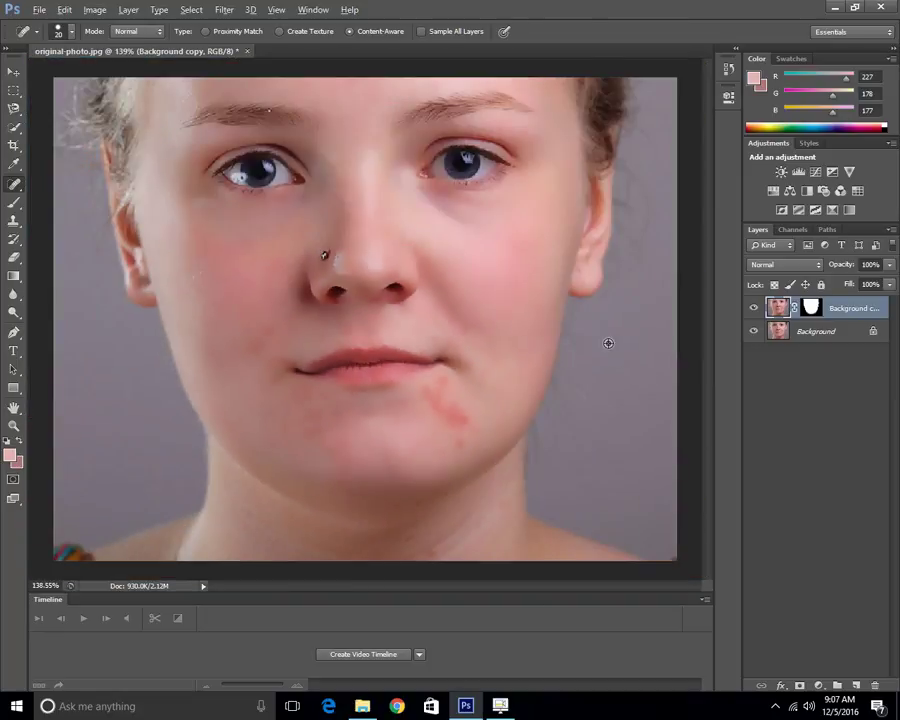
Heal the branching red rash below the right mouth corner, down to the small spot on the chin's right side.
scroll(447, 415, "up", 5)
left_click_drag(450, 436, 432, 506)
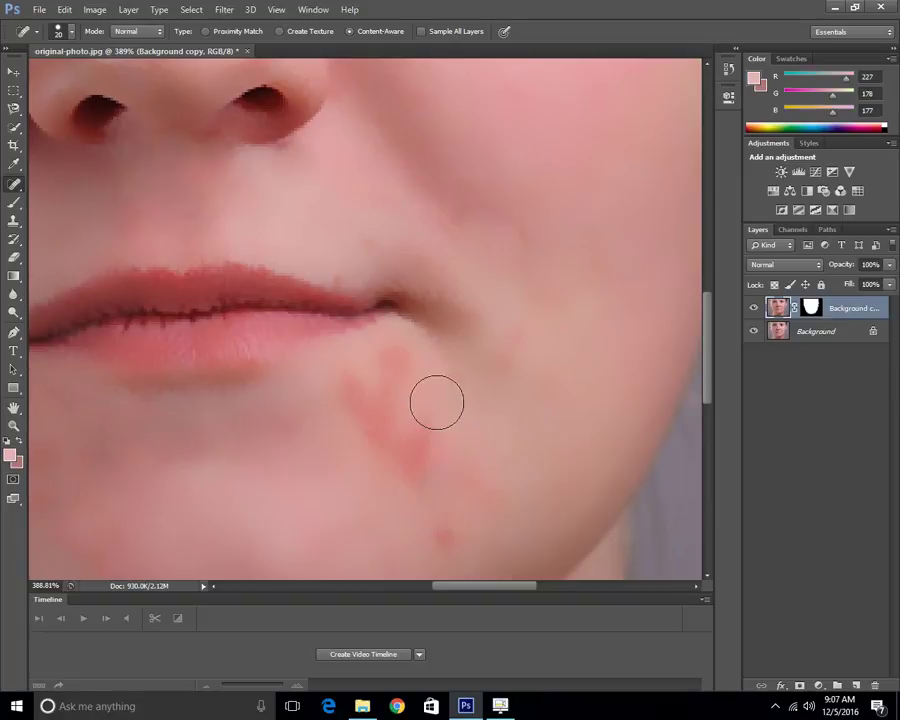
mouse_move(484, 466)
left_mouse_down()
mouse_move(456, 542)
mouse_move(440, 505)
left_mouse_up()
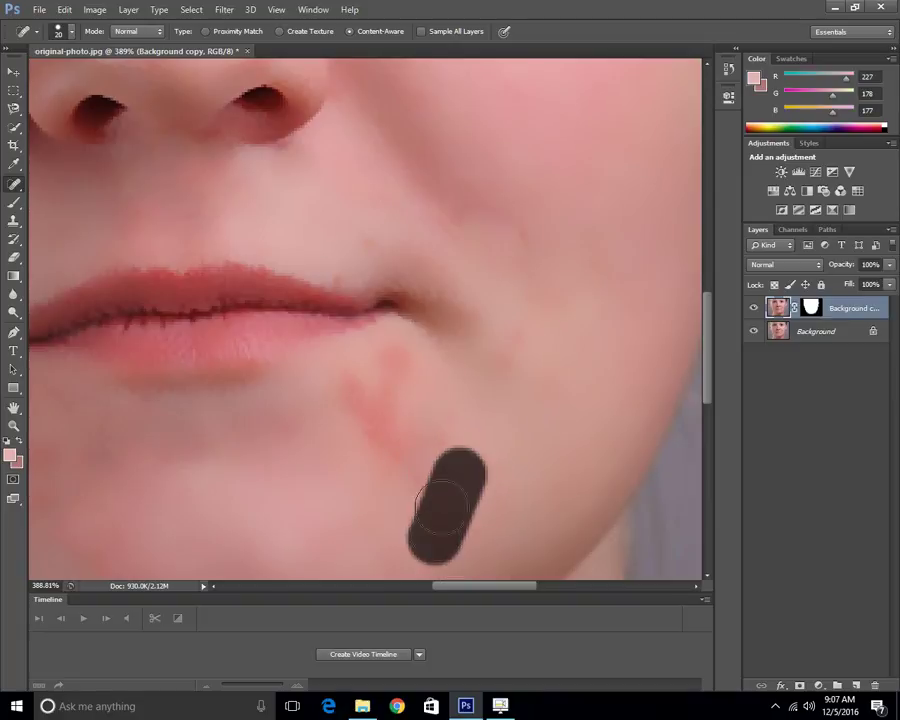
left_click_drag(454, 428, 420, 489)
left_click_drag(415, 406, 387, 478)
mouse_move(427, 432)
left_mouse_down()
mouse_move(399, 447)
mouse_move(420, 490)
left_mouse_up()
left_click_drag(386, 372, 382, 438)
left_click_drag(358, 392, 397, 428)
mouse_move(382, 372)
left_mouse_down()
mouse_move(382, 448)
mouse_move(400, 374)
left_mouse_up()
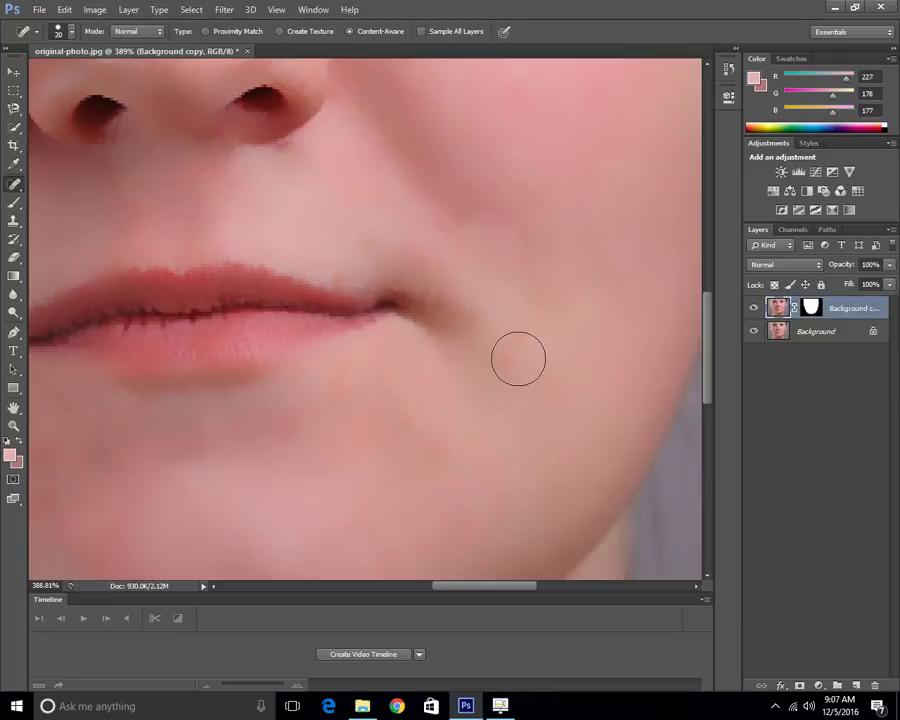
Heal the discoloured skin above and beside the right corner of the mouth.
scroll(530, 300, "up", 3)
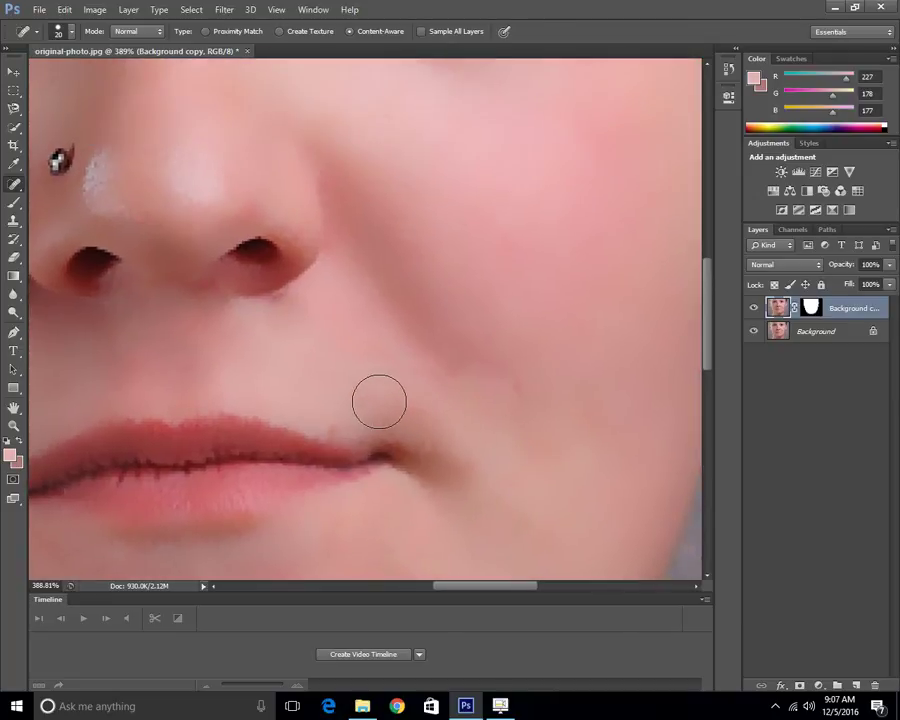
left_click_drag(346, 408, 361, 390)
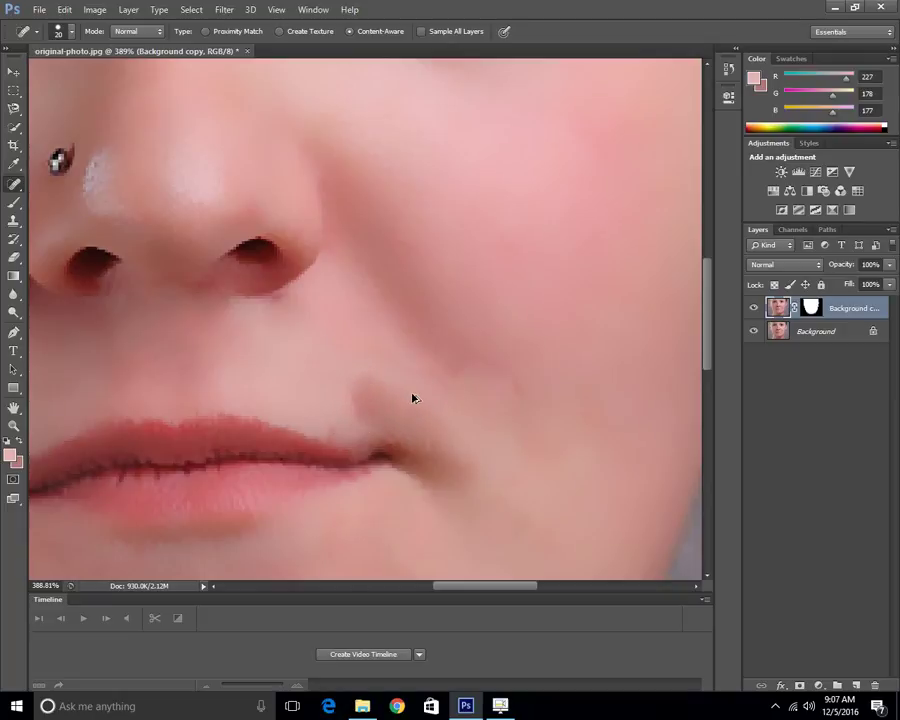
left_click_drag(333, 408, 333, 408)
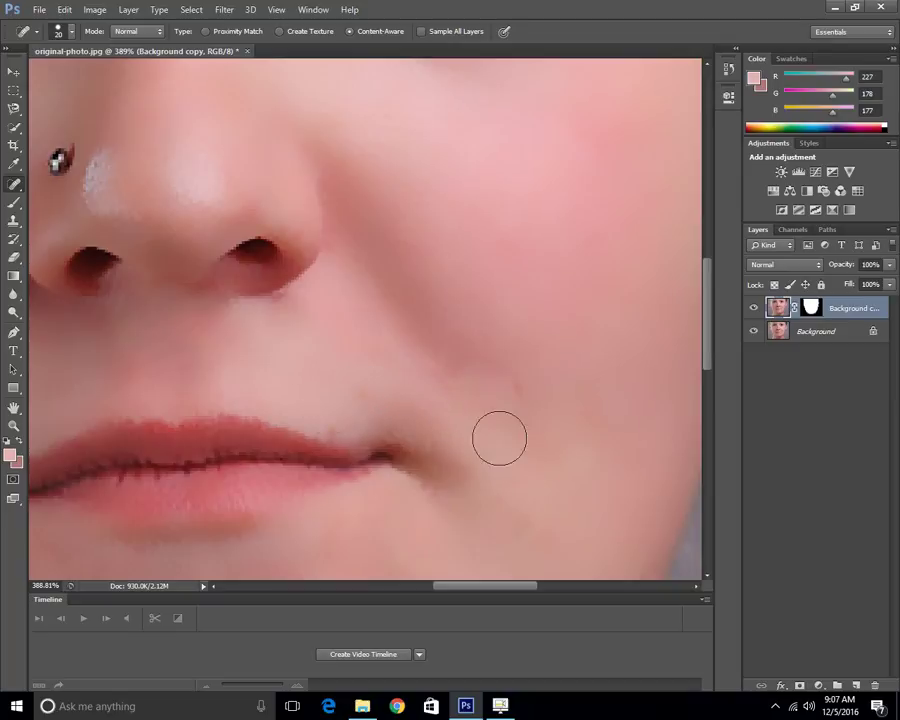
mouse_move(446, 418)
left_mouse_down()
mouse_move(451, 453)
mouse_move(429, 498)
left_mouse_up()
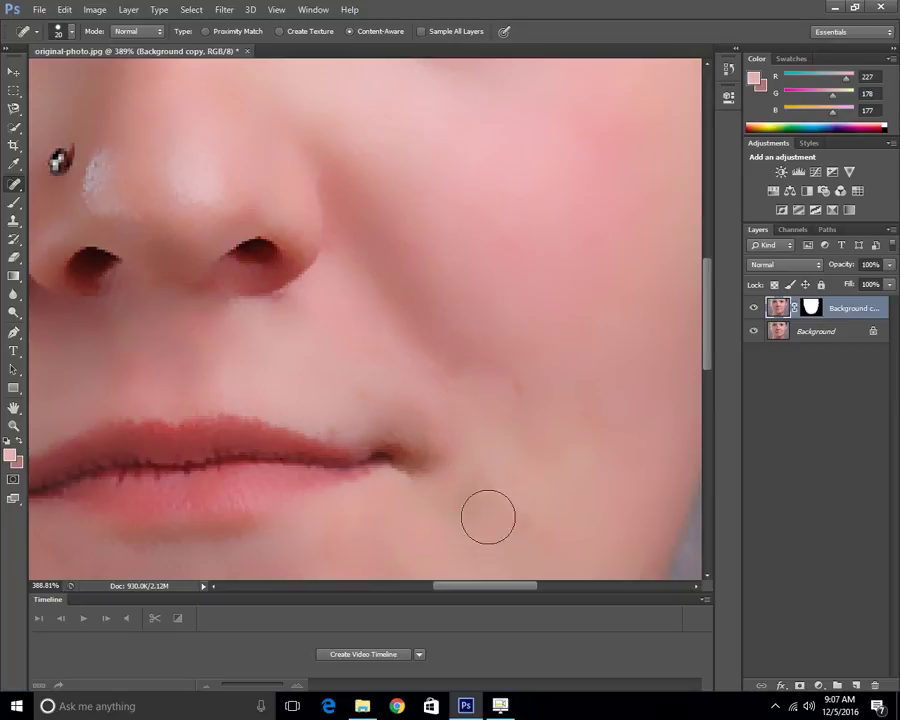
left_click_drag(426, 396, 426, 396)
scroll(497, 446, "down", 5)
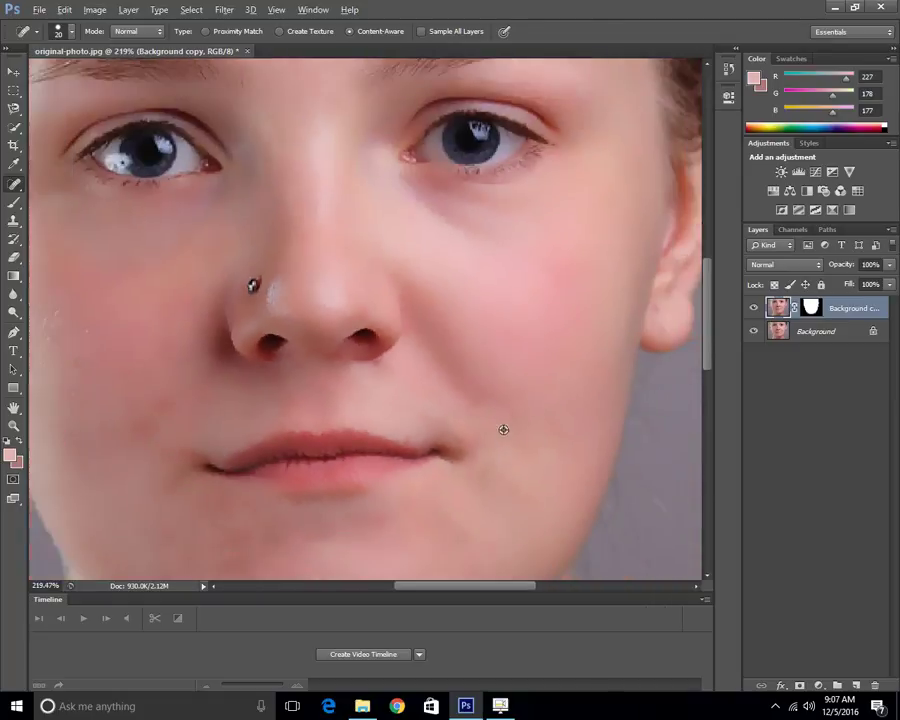
Heal the reddish patches around the left mouth corner and up the left cheek.
scroll(485, 377, "up", 5)
mouse_move(516, 472)
left_mouse_down()
mouse_move(546, 472)
mouse_move(639, 235)
left_mouse_up()
left_click_drag(414, 329, 666, 243)
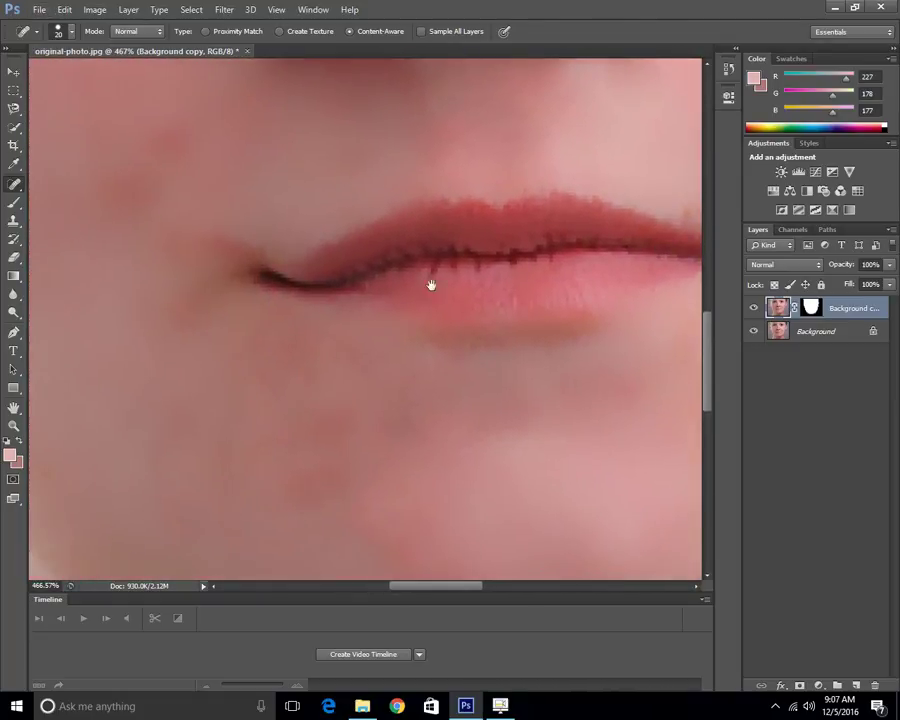
left_click_drag(181, 257, 181, 233)
left_click_drag(217, 252, 322, 397)
left_click_drag(285, 301, 285, 301)
left_click_drag(297, 255, 217, 354)
mouse_move(280, 314)
left_mouse_down()
mouse_move(347, 394)
mouse_move(420, 442)
left_mouse_up()
left_click_drag(350, 331, 360, 389)
mouse_move(256, 290)
left_mouse_down()
mouse_move(288, 469)
mouse_move(247, 331)
mouse_move(250, 367)
left_mouse_up()
Heal the red spots along the top of the forehead and between the eyebrows.
left_click_drag(360, 247, 324, 470)
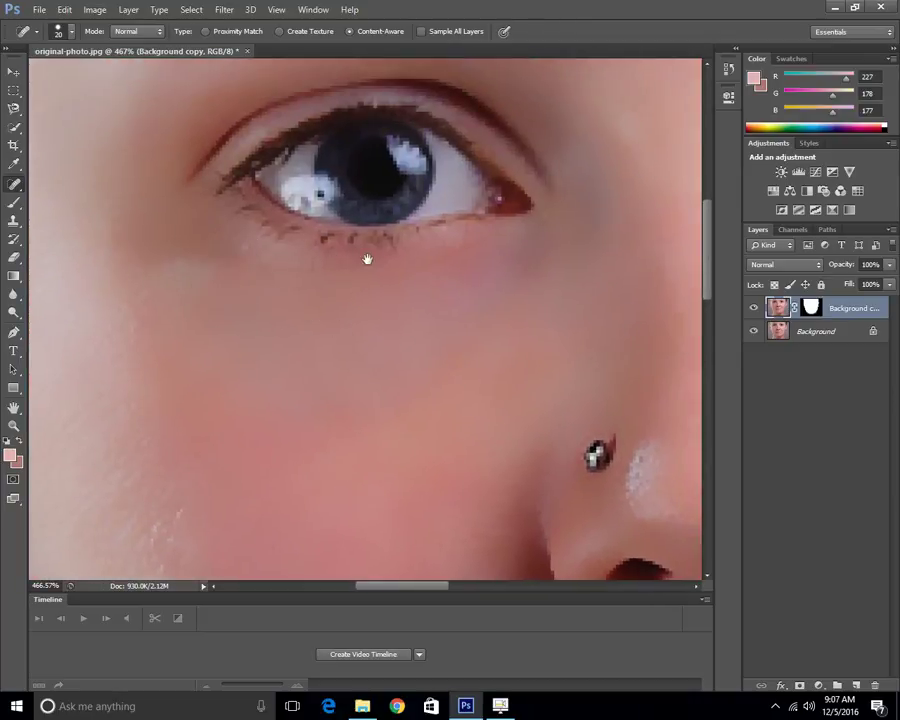
left_click_drag(367, 259, 219, 414)
left_click_drag(374, 200, 354, 484)
left_click_drag(398, 454, 351, 429)
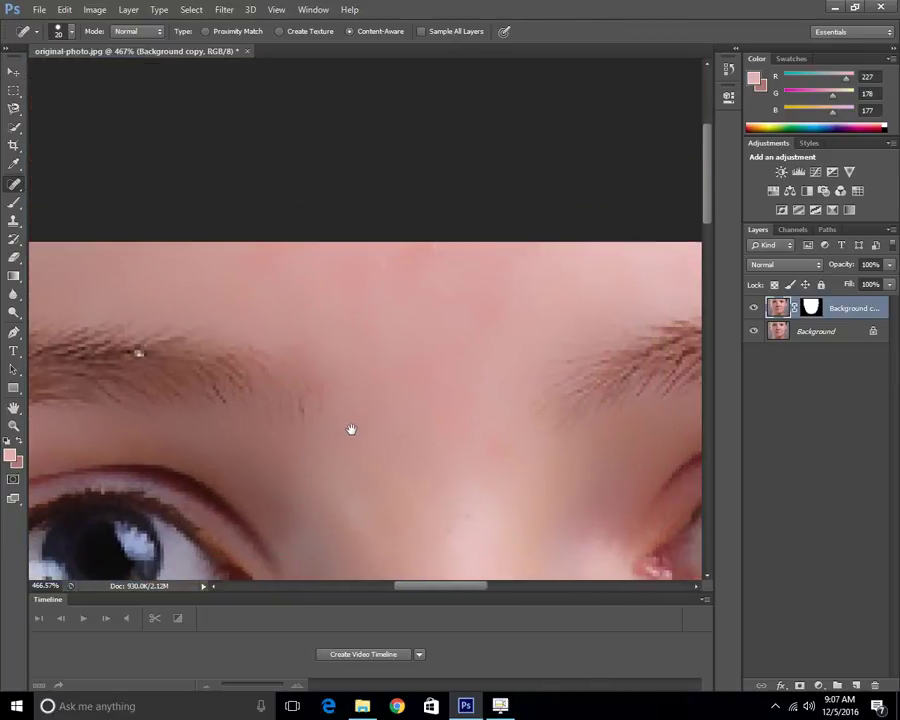
left_click_drag(434, 262, 227, 257)
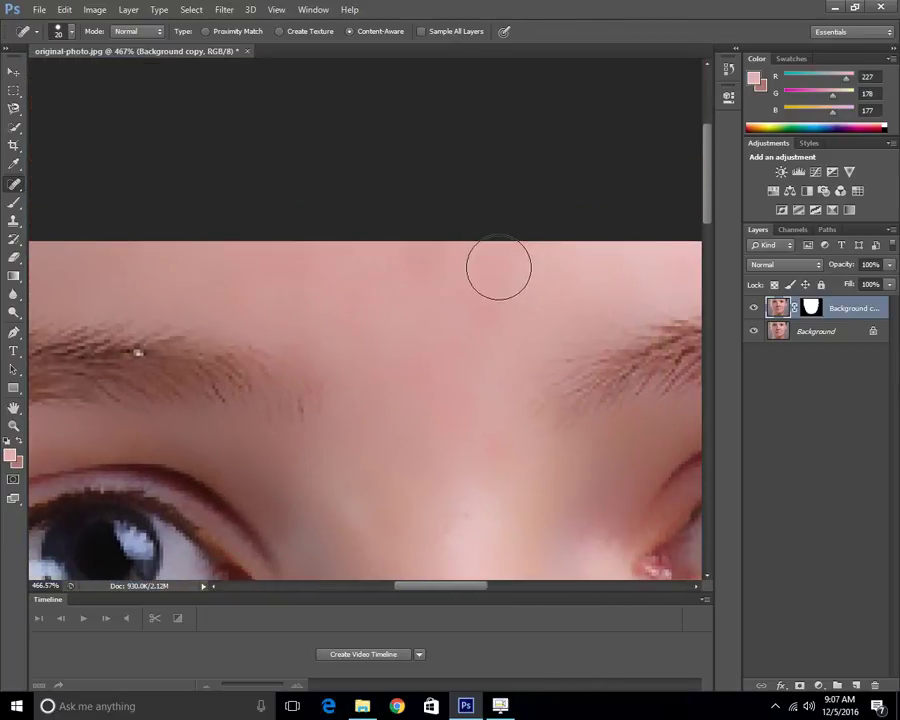
left_click_drag(498, 267, 466, 301)
scroll(494, 321, "down", 1)
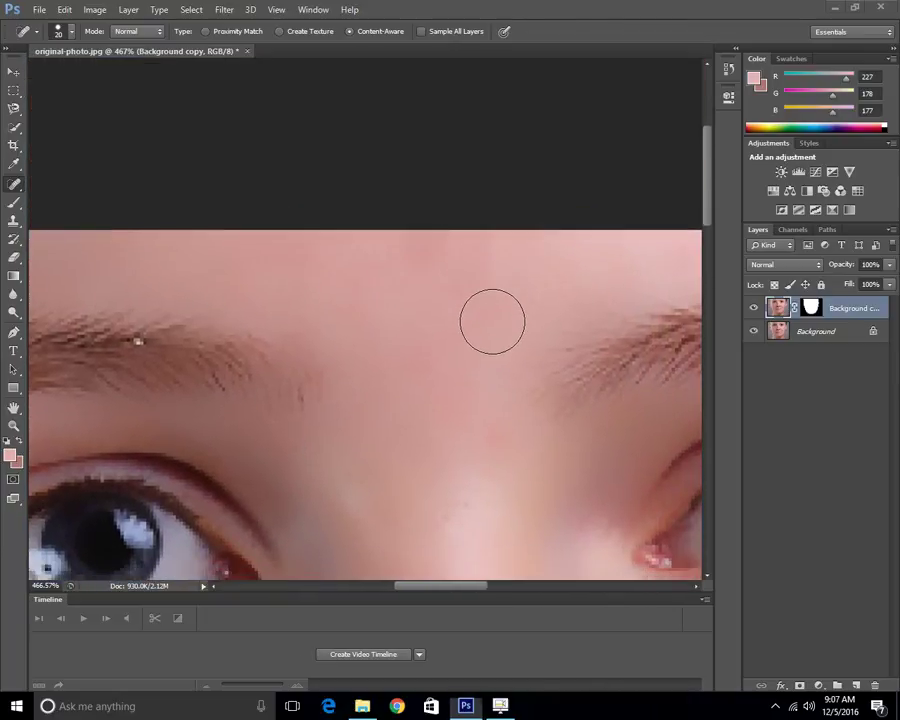
key("super")
key("super")
scroll(510, 395, "down", 6)
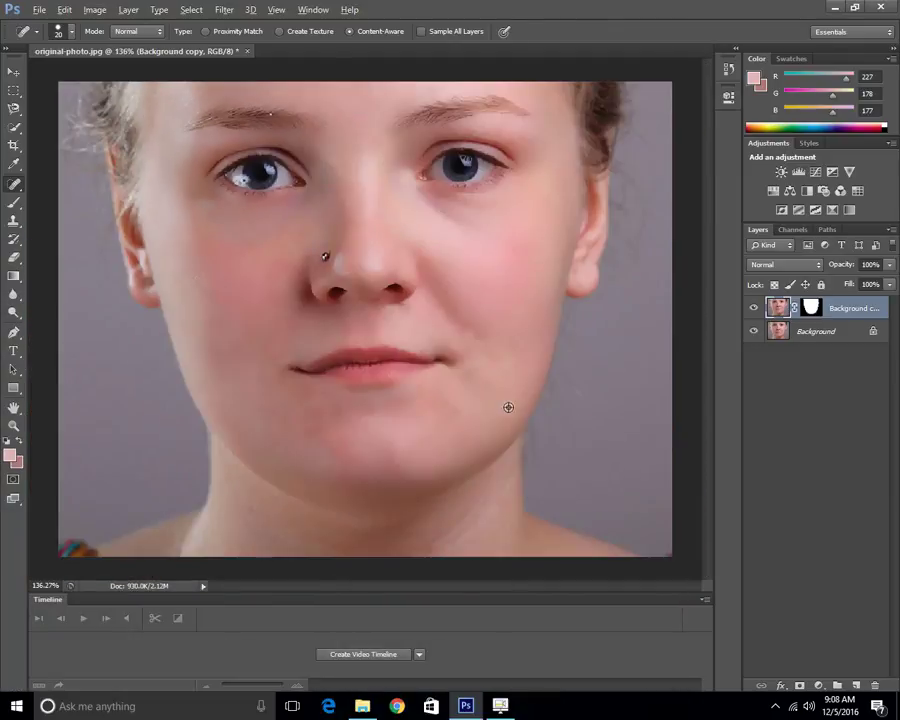
Heal the faint red patches left on the left side of the chin, below the mouth corner.
scroll(508, 407, "up", 5)
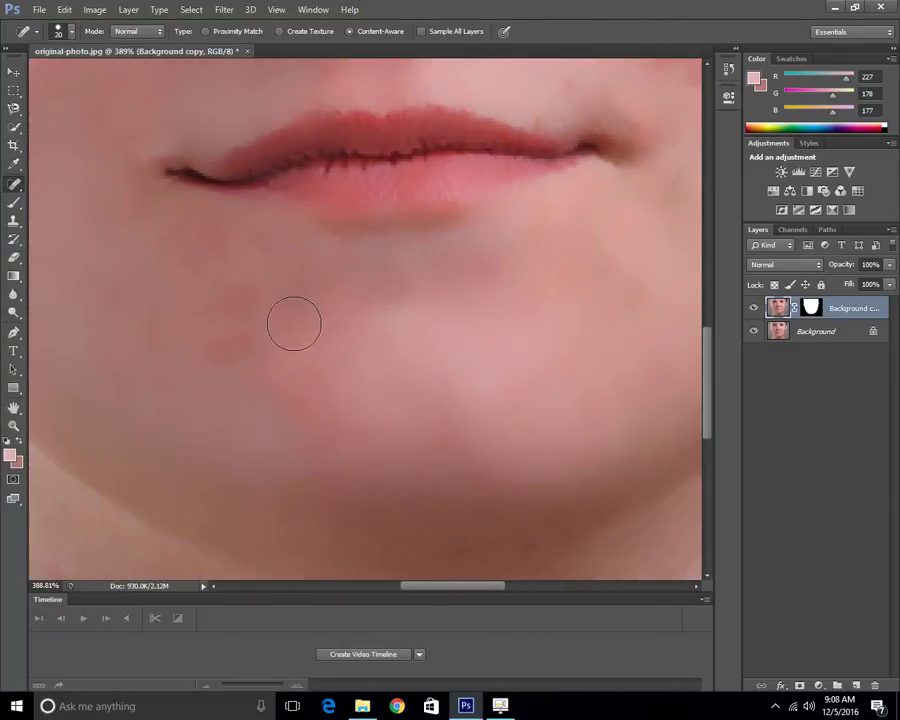
left_click_drag(197, 281, 235, 354)
left_click_drag(233, 287, 275, 374)
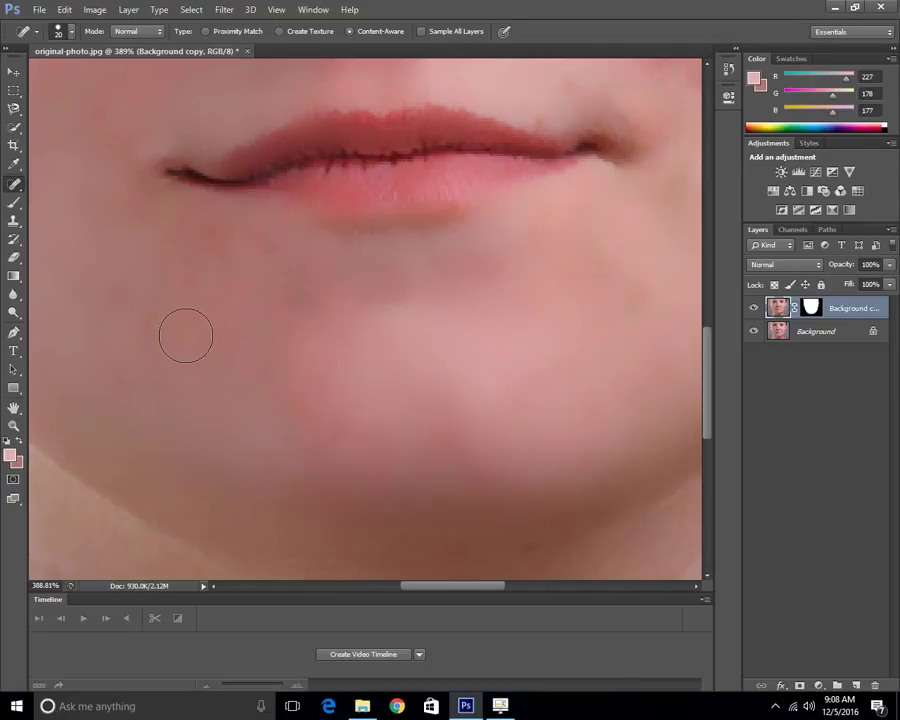
left_click(130, 235)
left_click_drag(153, 337, 217, 362)
left_click_drag(190, 302, 211, 318)
left_click(126, 368)
left_click_drag(189, 385, 243, 394)
Blend the pink patch on the left-centre of the chin and along its lower curve using short healing dabs.
mouse_move(314, 396)
left_mouse_down()
mouse_move(274, 400)
mouse_move(428, 430)
mouse_move(337, 430)
mouse_move(285, 412)
left_mouse_up()
left_click(428, 426)
mouse_move(386, 434)
left_mouse_down()
mouse_move(348, 434)
mouse_move(383, 438)
left_mouse_up()
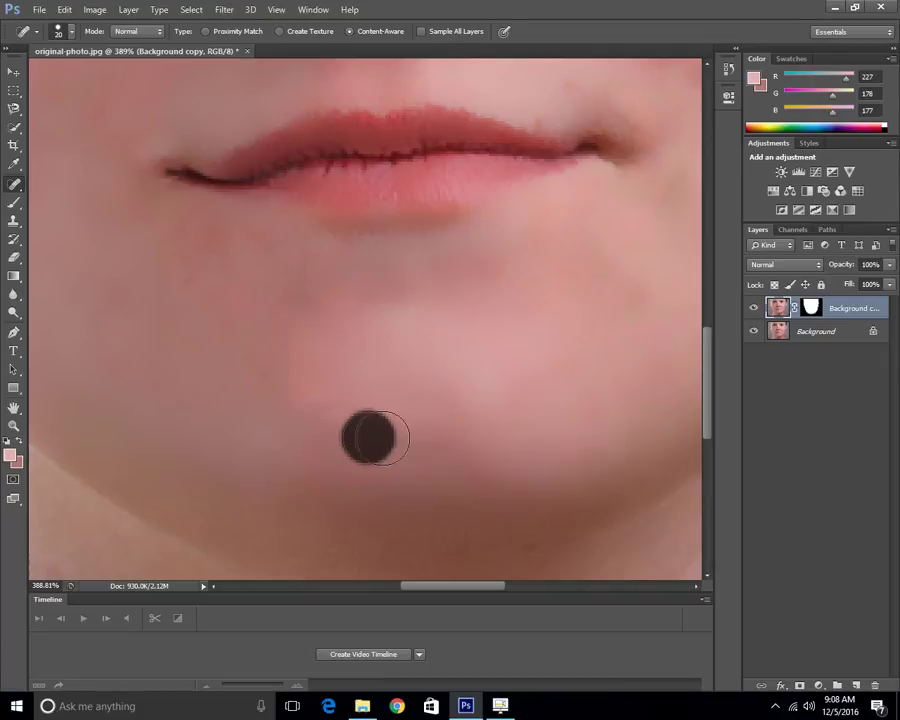
left_click_drag(311, 340, 307, 392)
left_click(319, 386)
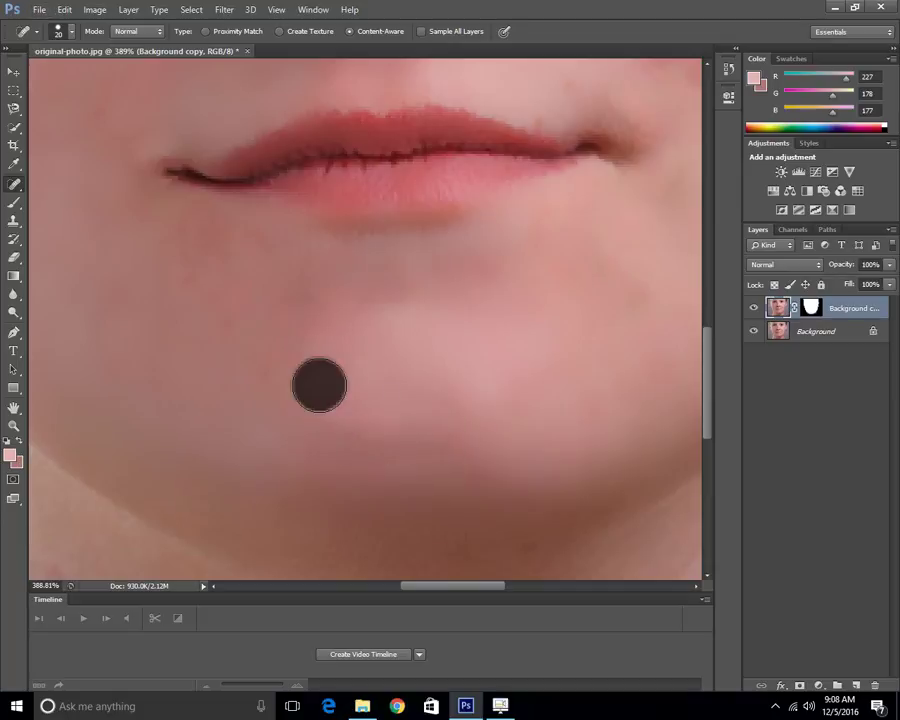
left_click(321, 341)
Even out the skin beneath the lower lip and smooth the uneven pink edge across the middle of the chin.
left_click(485, 279)
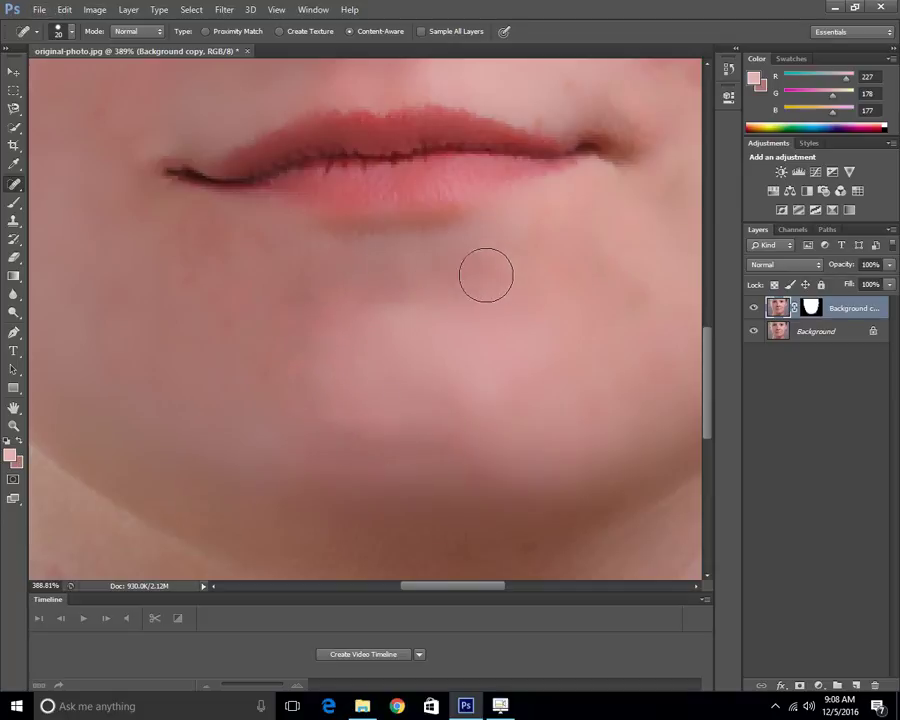
left_click(392, 285)
left_click(347, 287)
left_click(311, 348)
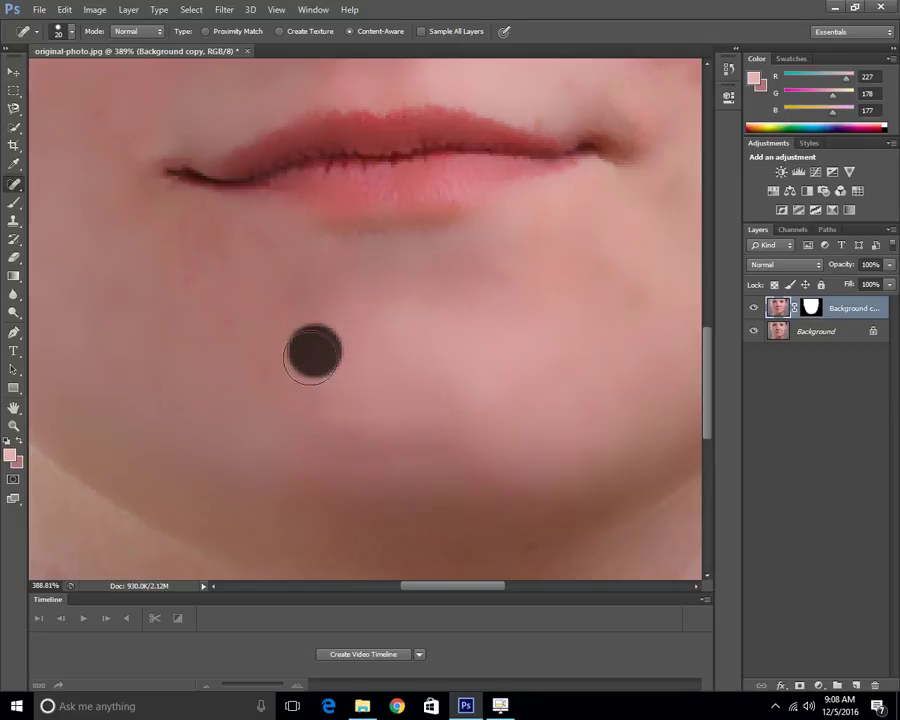
left_click(303, 378)
left_click(327, 352)
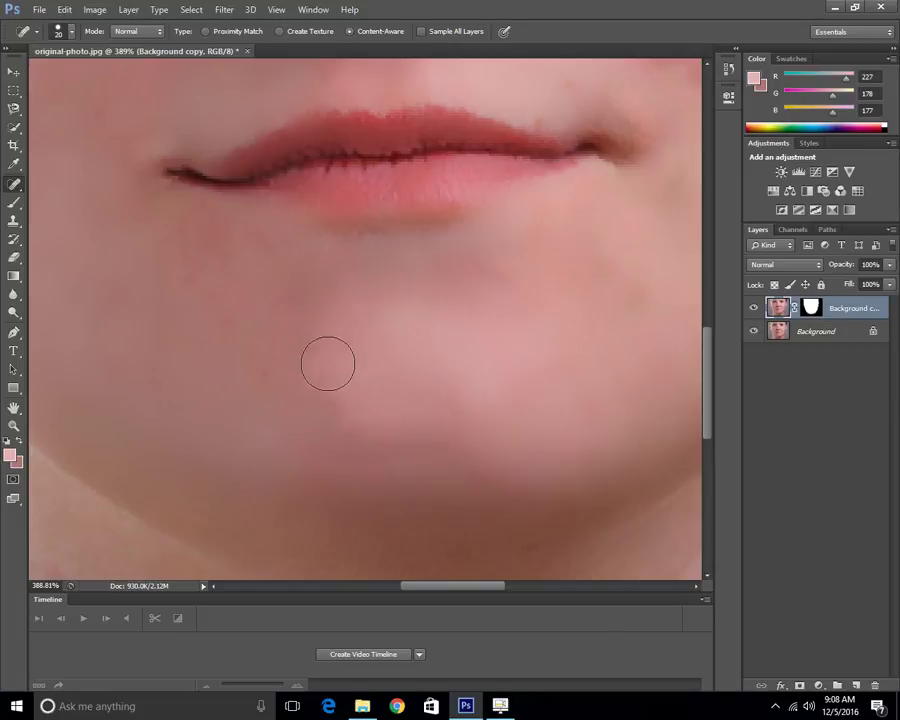
left_click(332, 386)
left_click_drag(372, 421, 412, 422)
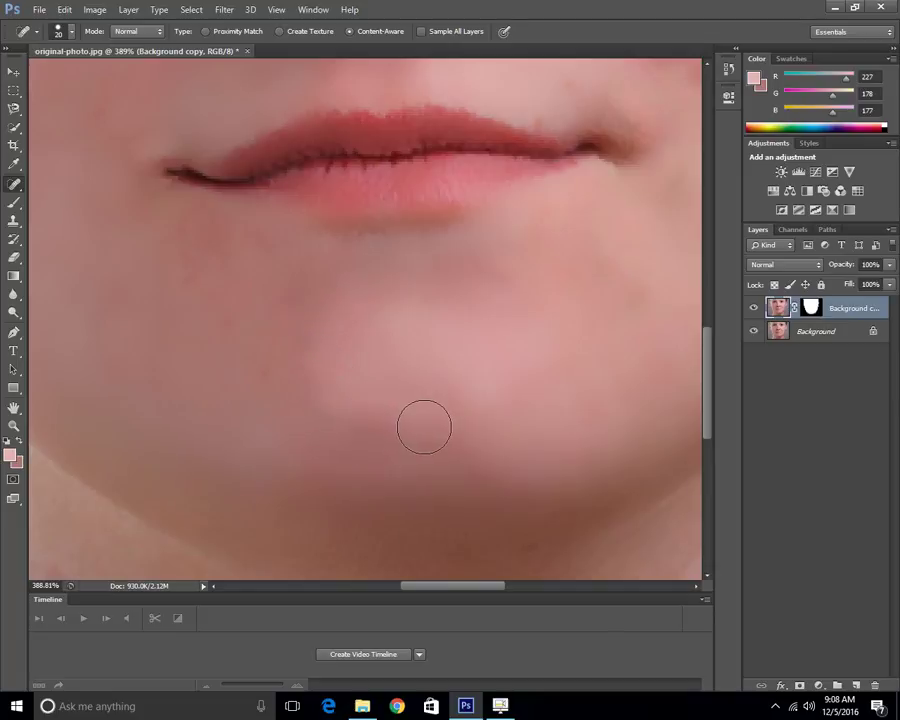
scroll(430, 375, "down", 5)
scroll(412, 414, "up", 3)
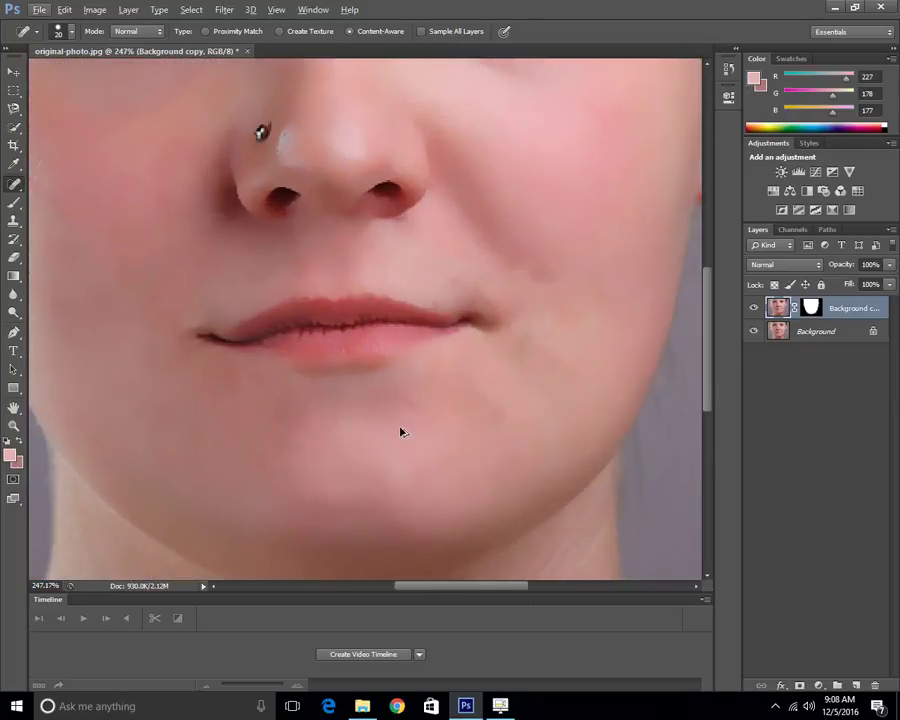
Smooth the uneven tone across the middle and lower left part of the chin with healing strokes.
key("alt")
mouse_move(365, 503)
left_mouse_down()
mouse_move(341, 494)
mouse_move(311, 506)
mouse_move(283, 478)
left_mouse_up()
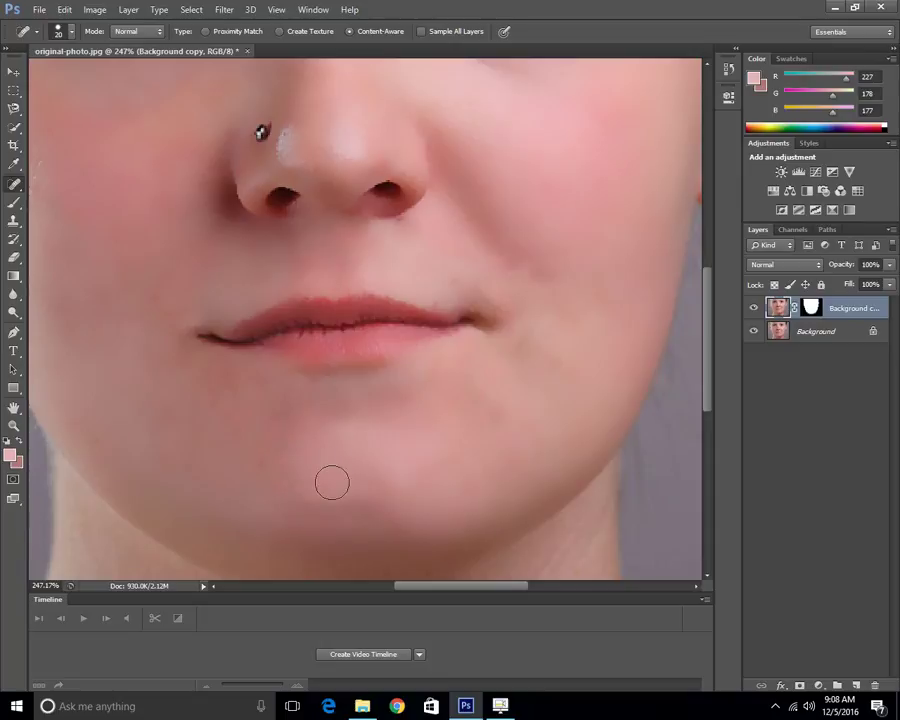
left_click_drag(308, 506, 365, 481)
mouse_move(287, 414)
left_mouse_down()
mouse_move(283, 446)
mouse_move(299, 468)
left_mouse_up()
mouse_move(362, 500)
left_mouse_down()
mouse_move(309, 501)
mouse_move(305, 492)
mouse_move(366, 494)
left_mouse_up()
scroll(348, 452, "down", 3)
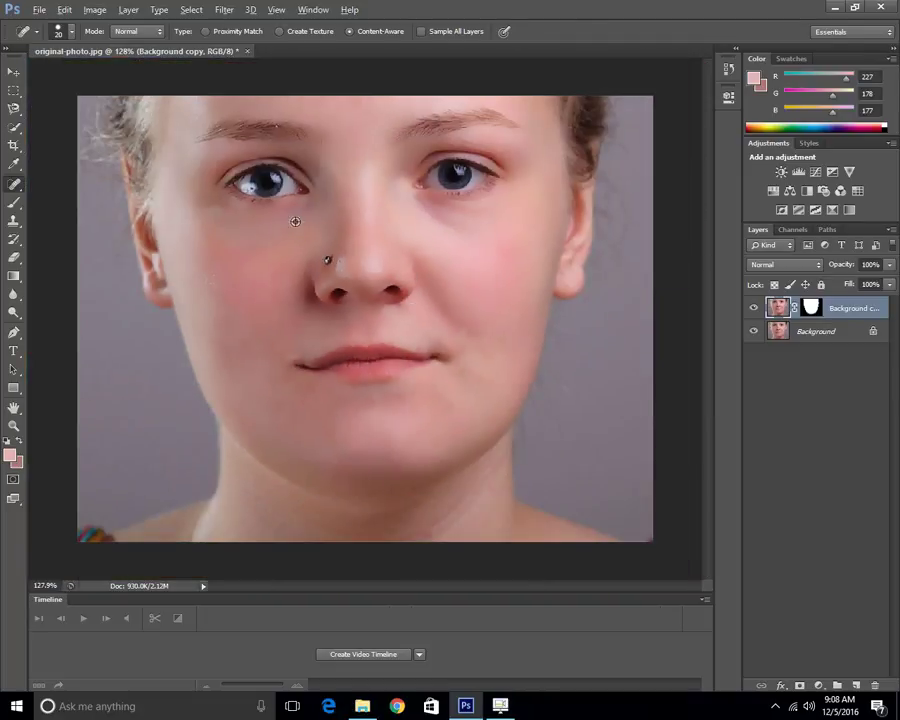
Heal the skin between the right mouth corner and the cheek, and brush over the crease below the right eye's inner corner.
scroll(388, 315, "up", 3)
left_click(444, 321)
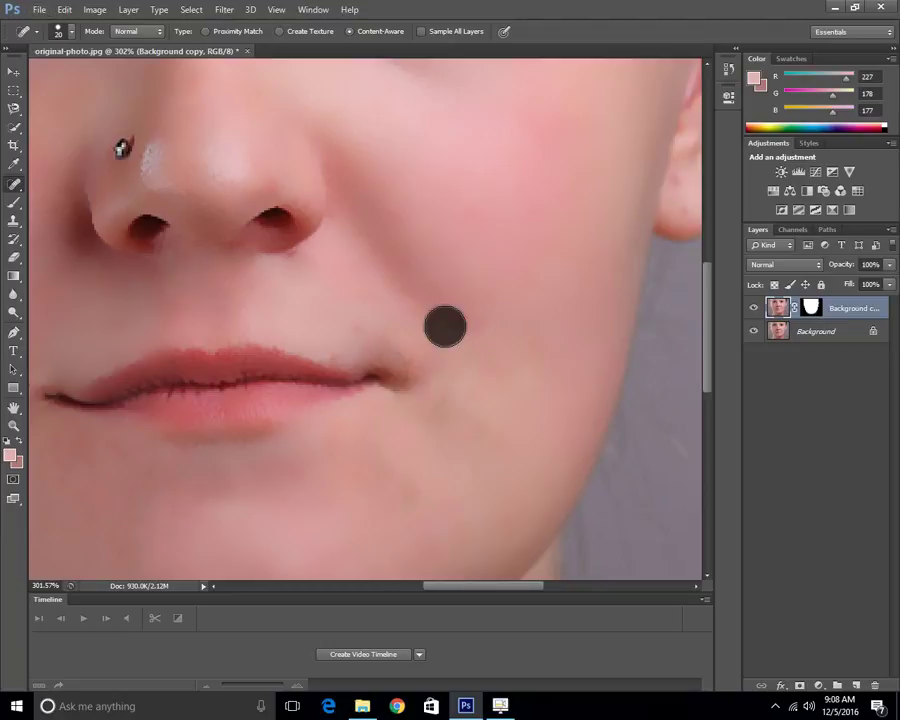
left_click_drag(402, 170, 448, 455)
scroll(470, 329, "up", 3)
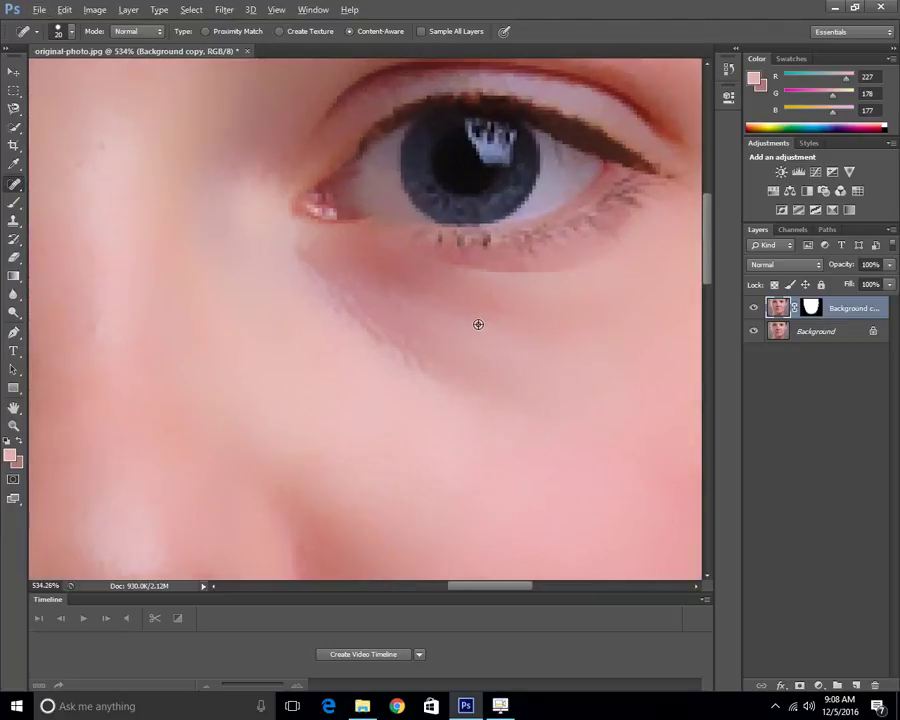
left_click_drag(375, 306, 410, 358)
Set the background colour to the light pink skin tone ddafb1 sampled from the area under the eye.
left_click(13, 128)
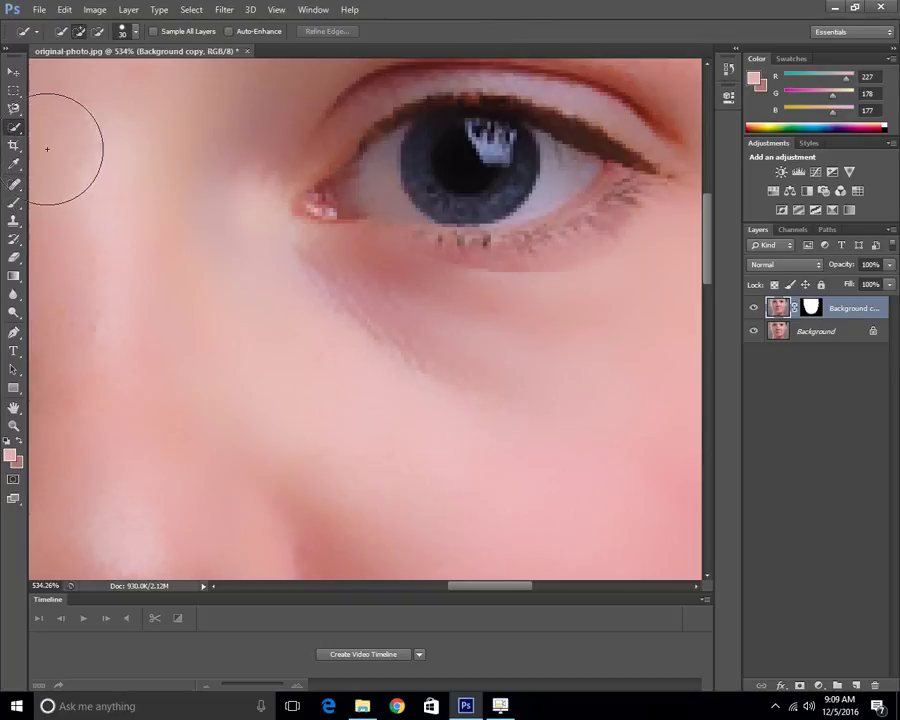
left_click(20, 463)
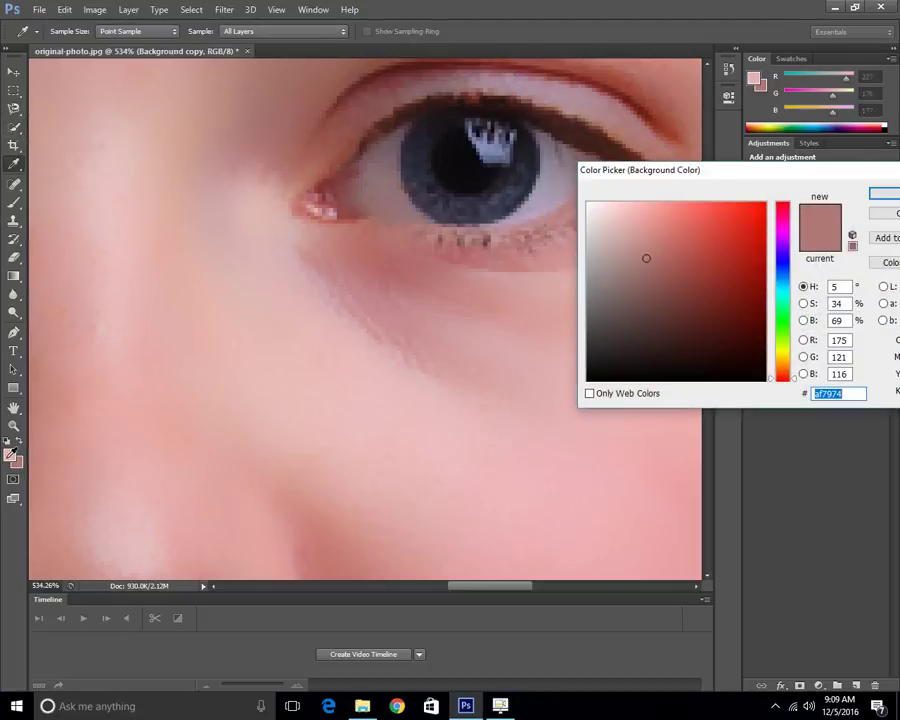
left_click(7, 459)
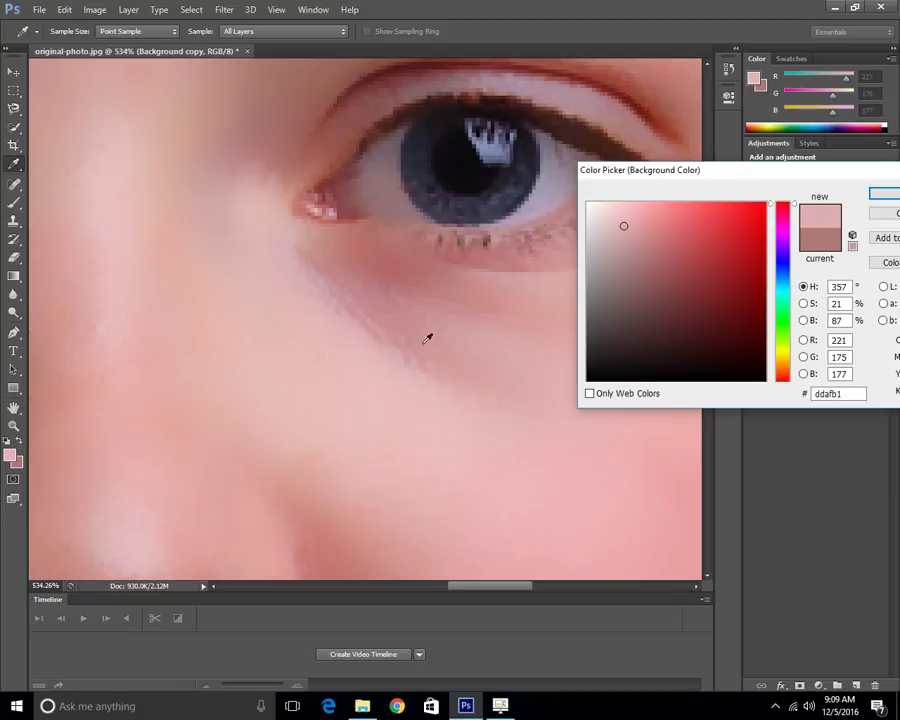
left_click(882, 195)
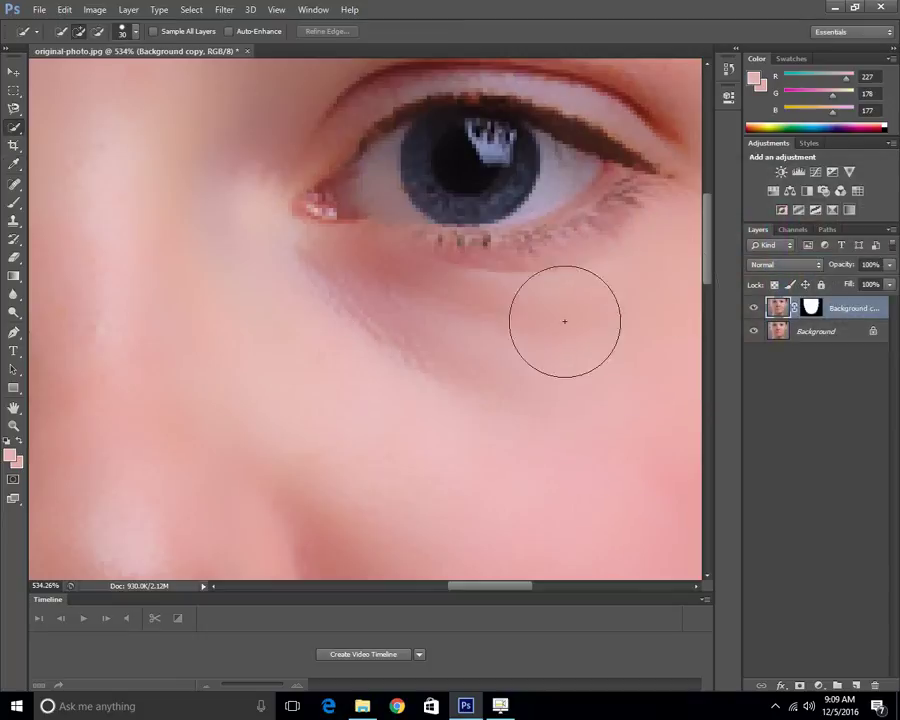
Paint over the dark crease under the right eye with a 13 px light pink brush at 38% opacity and 42% flow.
left_click(136, 33)
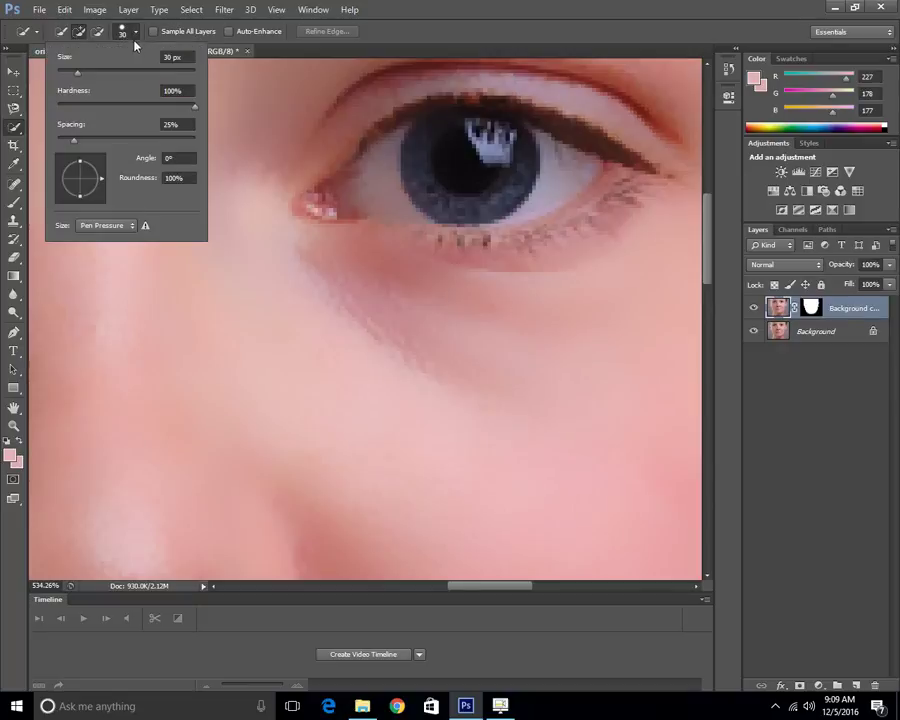
left_click_drag(72, 76, 70, 76)
left_click(13, 205)
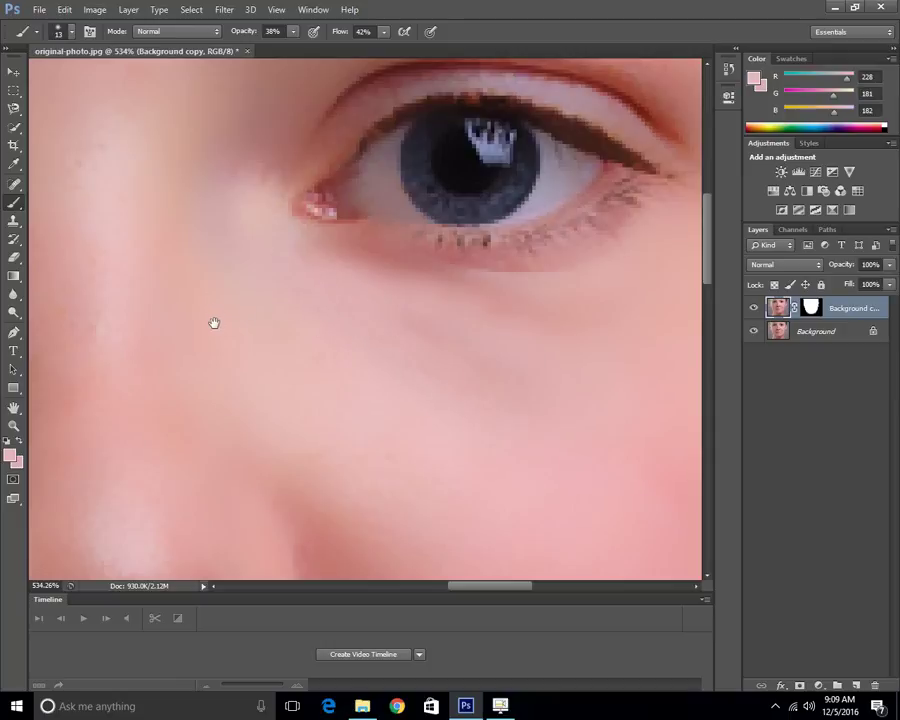
Sample brownish skin tones under the left eye and beside the nose bridge, setting the brush colour to RGB 148, 111, 106.
mouse_move(214, 323)
left_mouse_down()
mouse_move(534, 332)
mouse_move(342, 304)
left_mouse_up()
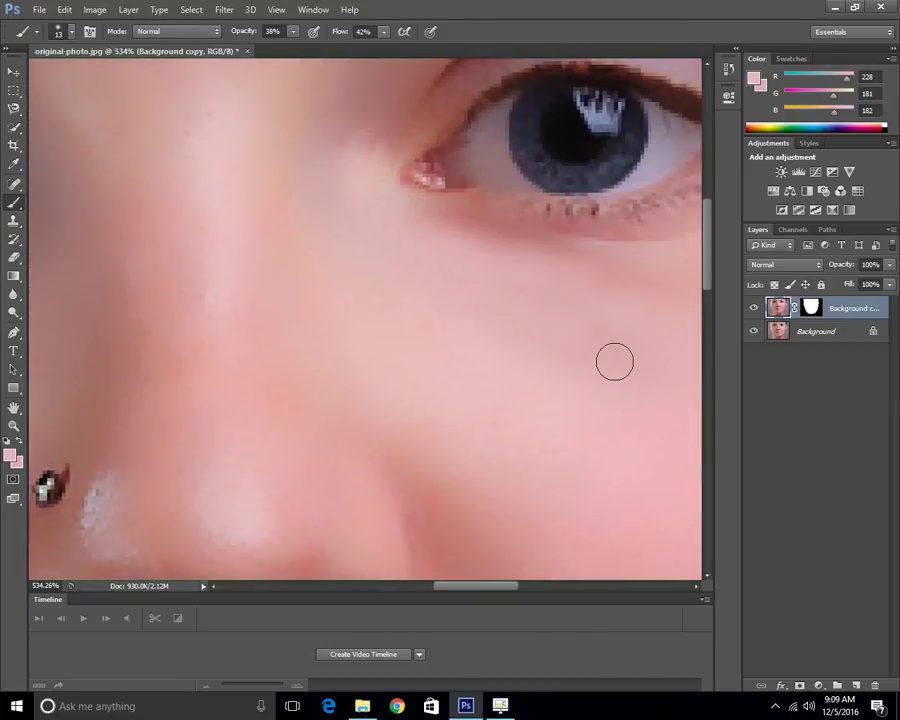
left_click_drag(329, 267, 566, 193)
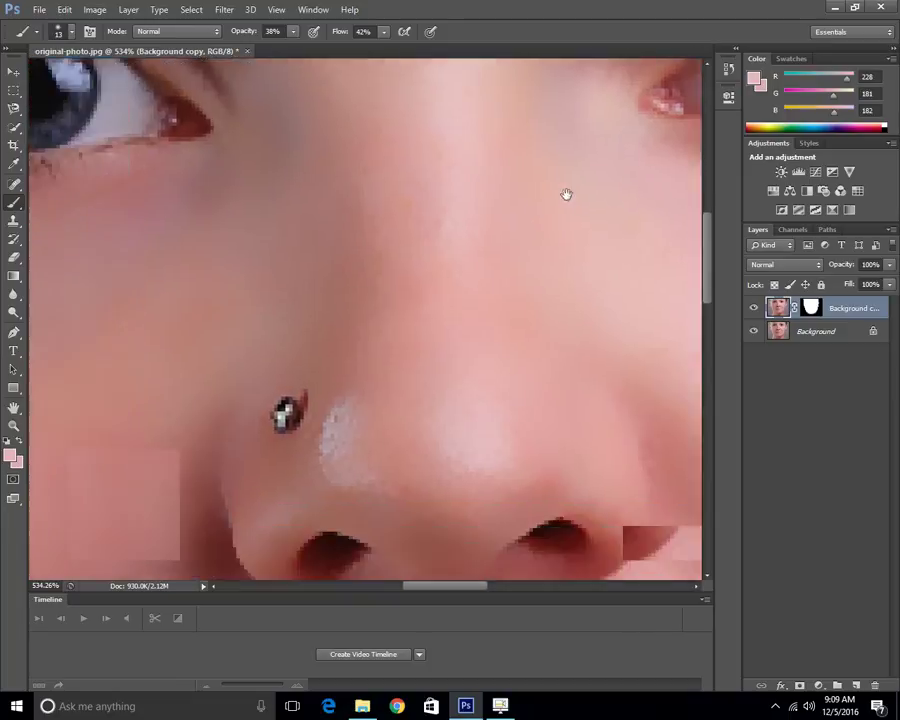
left_click_drag(239, 256, 516, 395)
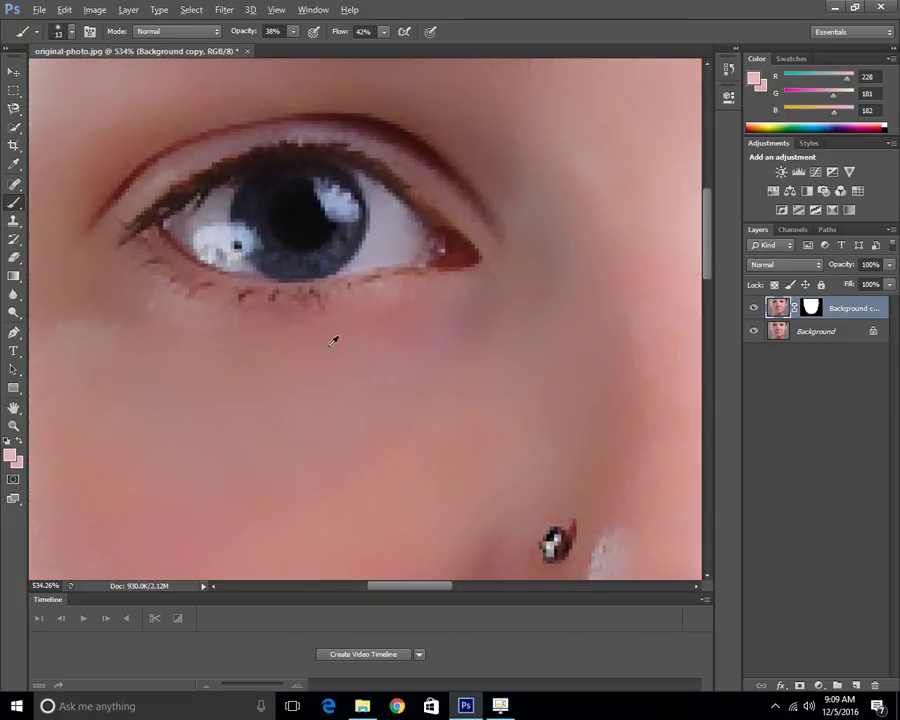
left_click(240, 342, "alt")
scroll(434, 237, "down", 13)
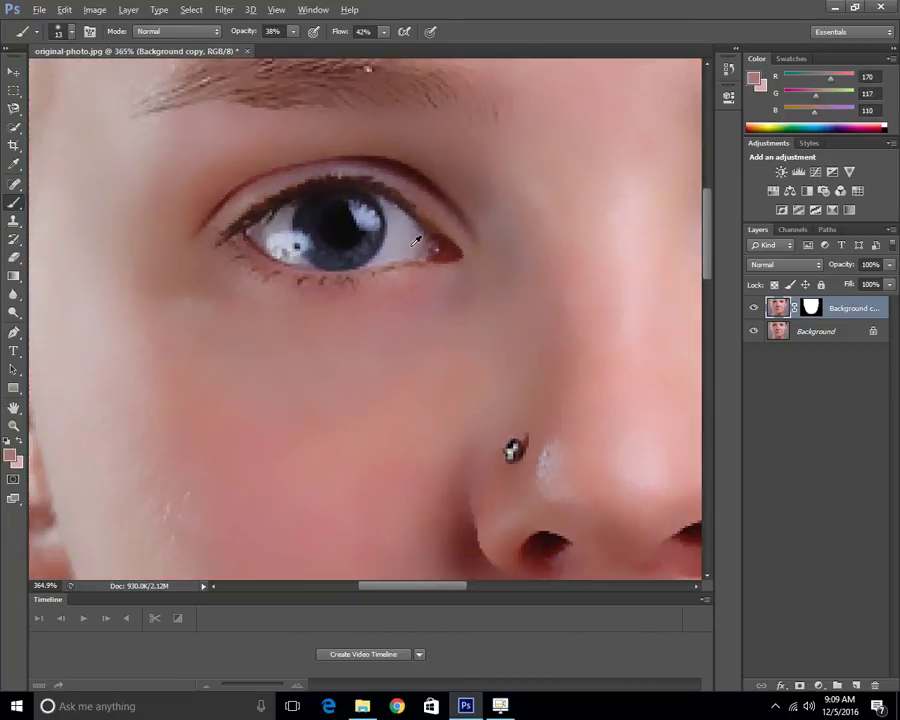
scroll(316, 99, "up", 1)
scroll(319, 94, "up", 5)
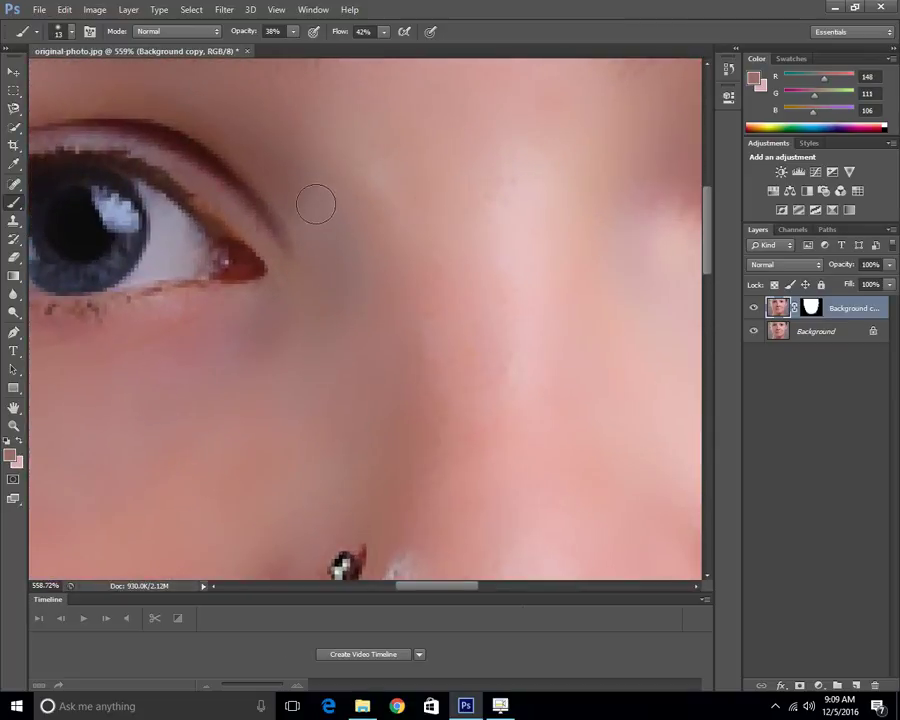
scroll(355, 209, "down", 5)
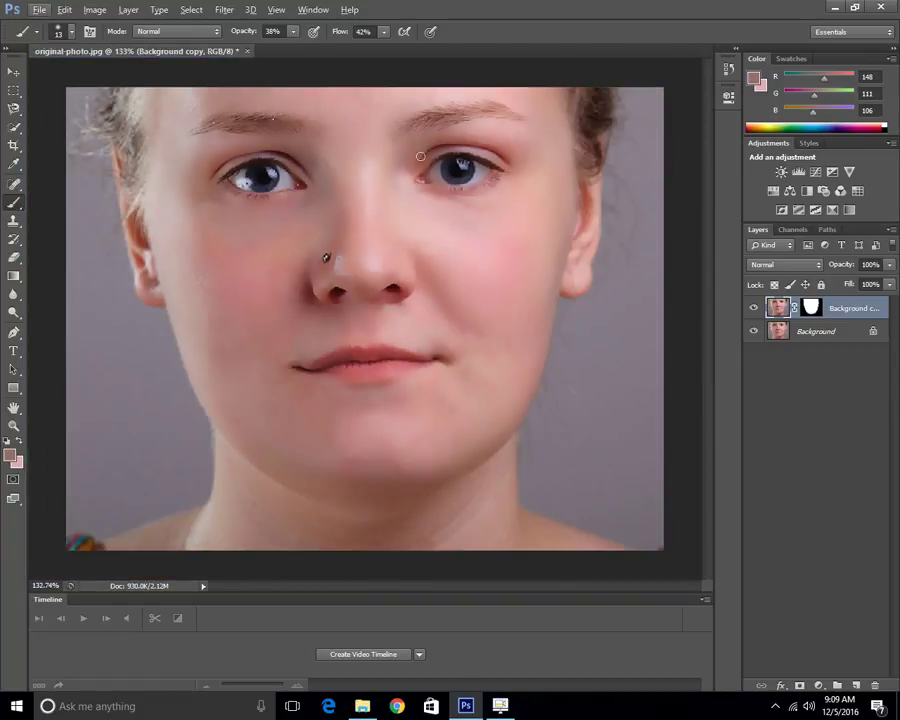
Heal the blemish at the lower end of the right smile line, above the mouth corner, with the Spot Healing Brush.
scroll(475, 311, "up", 5)
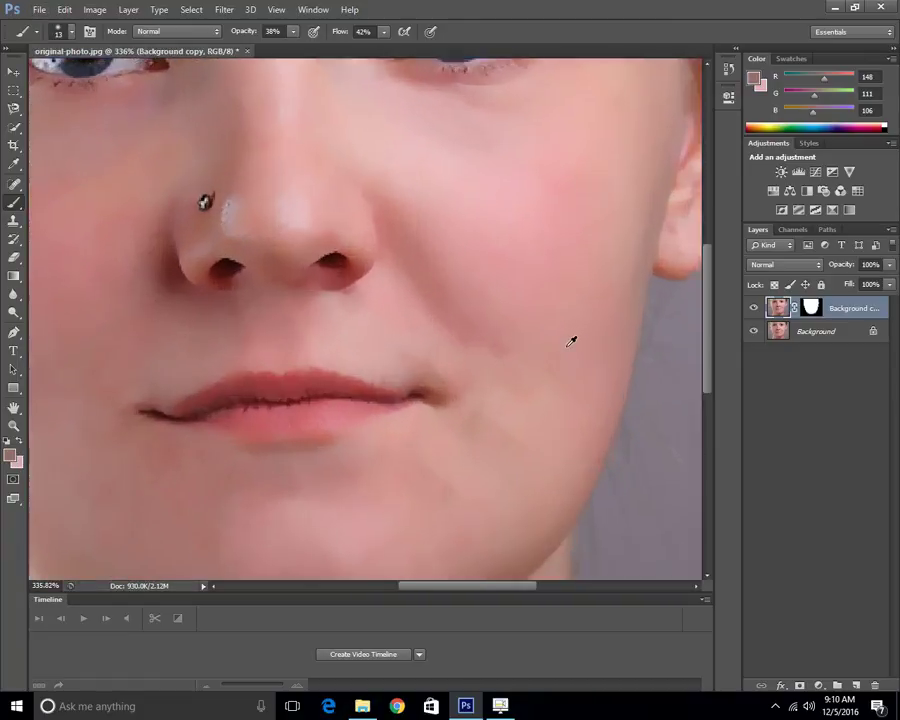
scroll(524, 324, "down", 2)
scroll(472, 292, "up", 2)
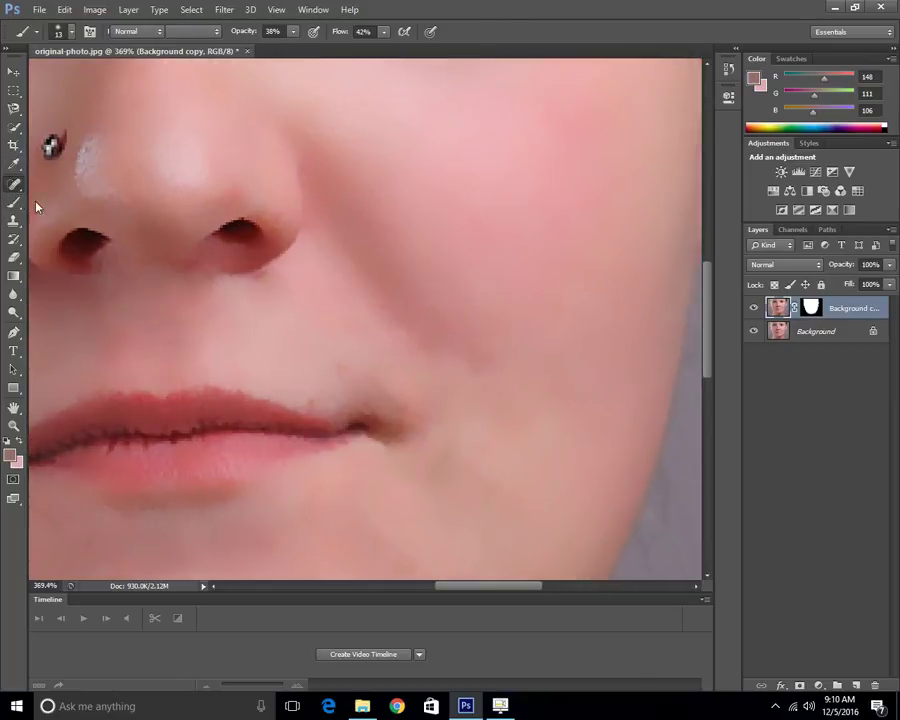
left_click_drag(488, 364, 484, 400)
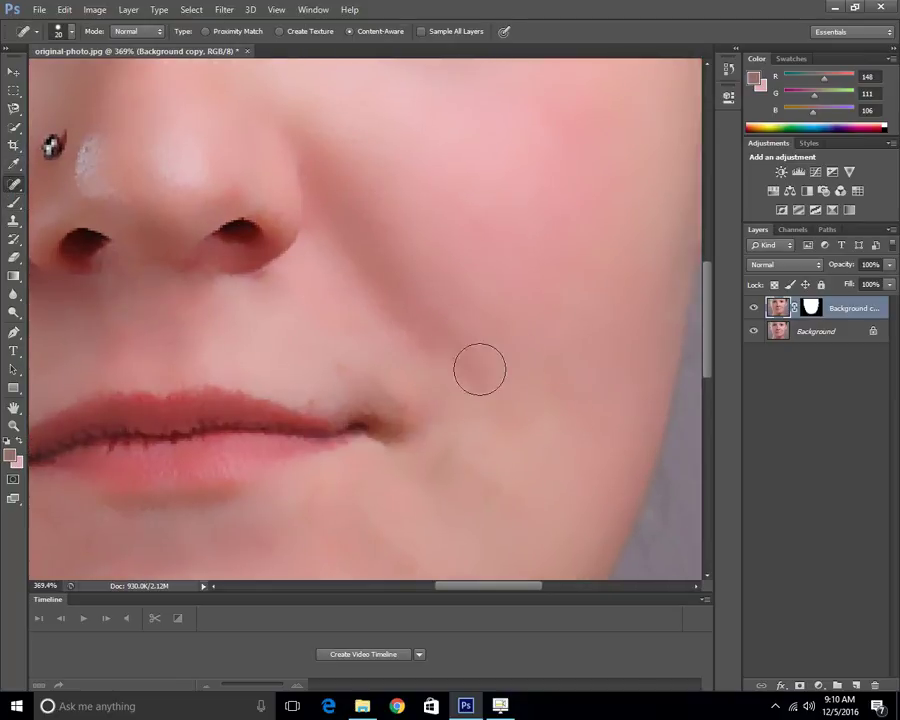
left_click_drag(446, 354, 462, 363)
scroll(582, 334, "down", 2)
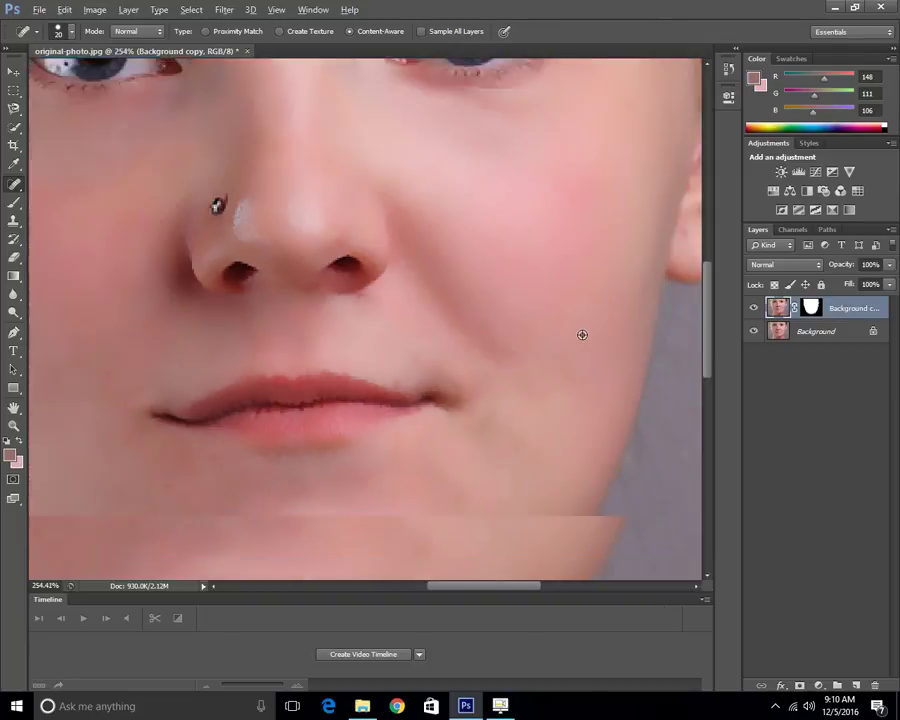
Heal the pink patch on the right cheek below the outer corner of the eye.
scroll(582, 334, "down", 2)
scroll(563, 209, "up", 2)
left_click_drag(538, 241, 466, 297)
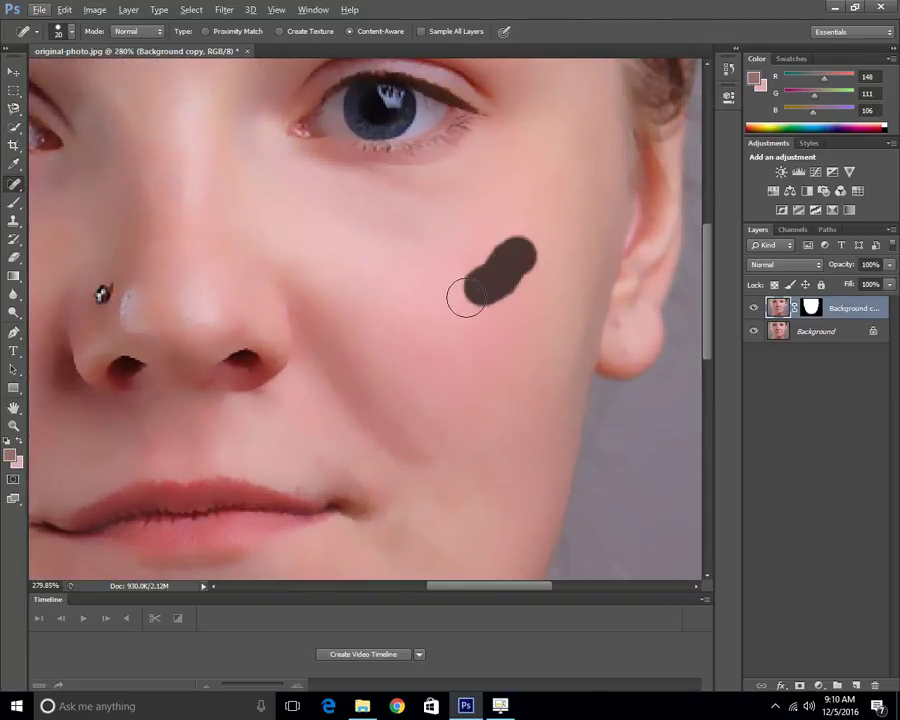
Heal the uneven patches beside the right mouth corner and along the right side of the chin.
left_click_drag(490, 377, 588, 147)
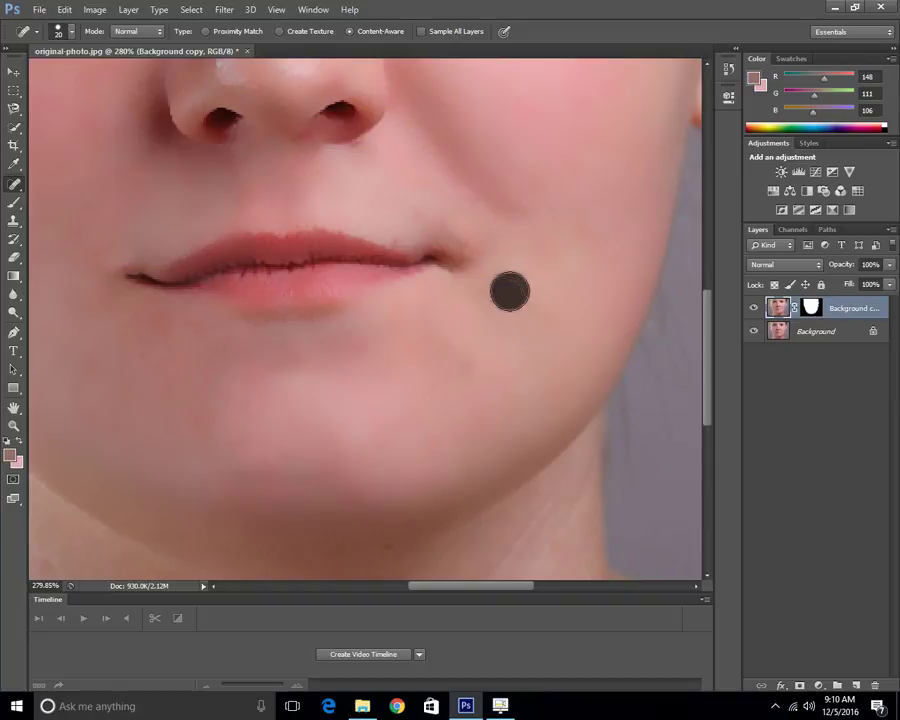
left_click(496, 297)
left_click_drag(428, 351, 468, 401)
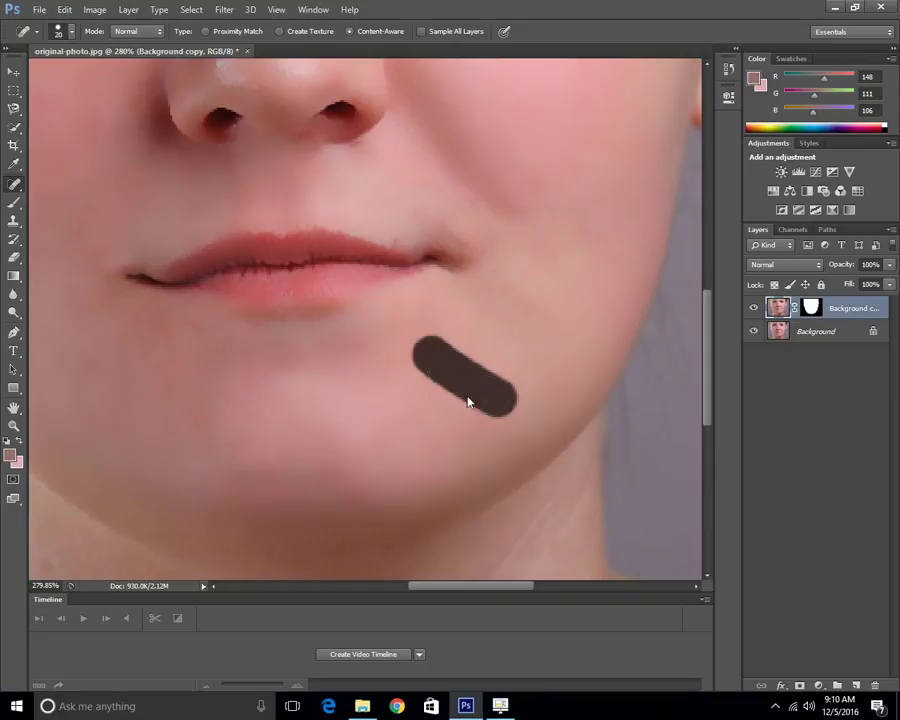
left_click(442, 420)
Heal the remaining small spots below the left mouth corner and on the outer left cheek.
mouse_move(295, 437)
left_mouse_down()
mouse_move(508, 384)
mouse_move(575, 343)
left_mouse_up()
left_click(402, 272)
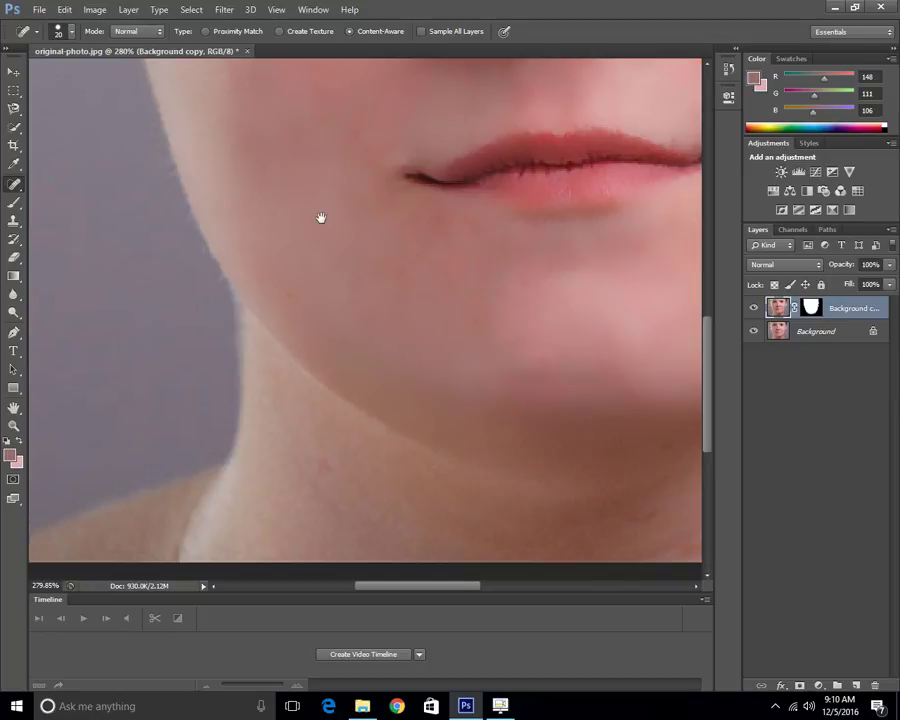
left_click_drag(321, 215, 352, 432)
left_click(258, 198)
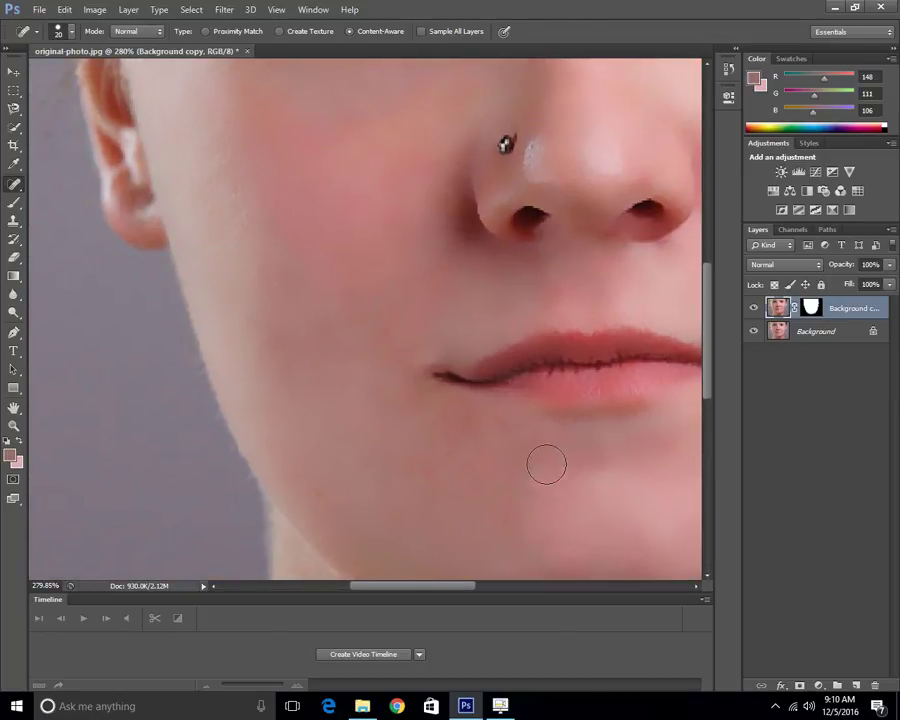
scroll(558, 512, "down", 5)
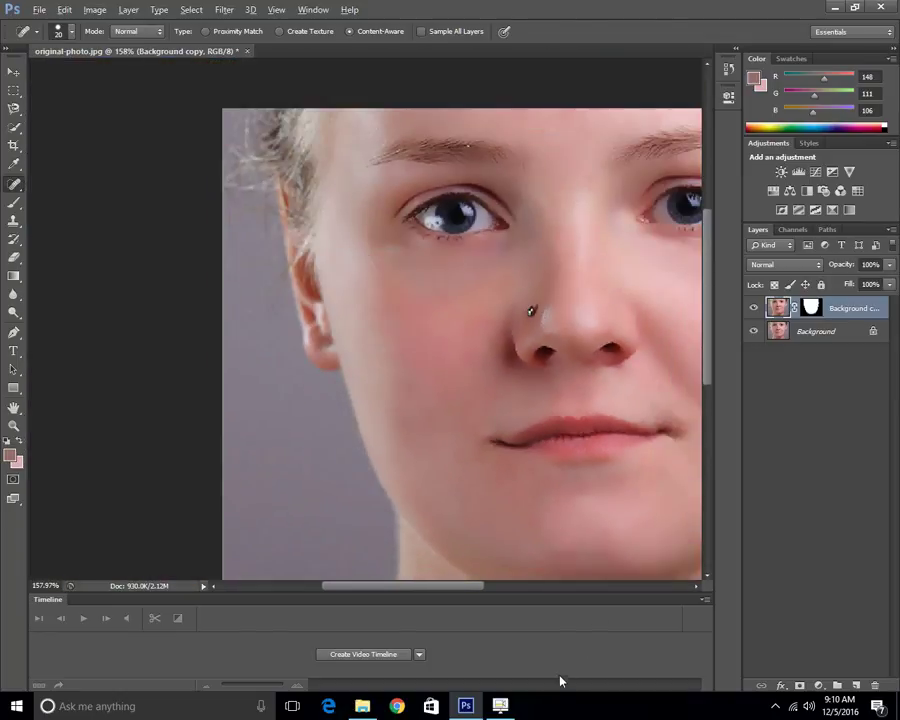